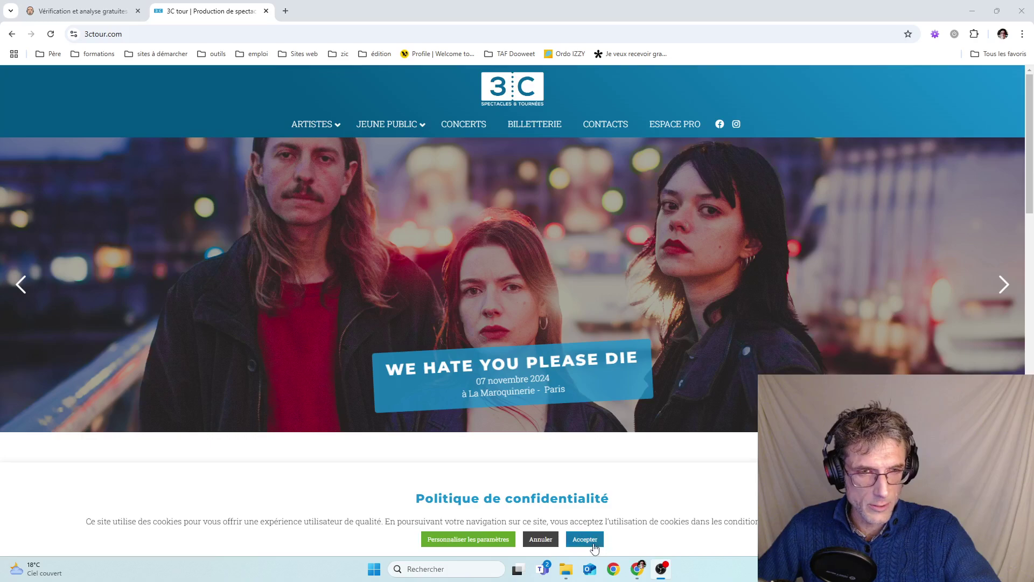
# Accept the cookies on the 3C tour website and switch to its Ubersuggest traffic analysis
pyautogui.click(597, 545)
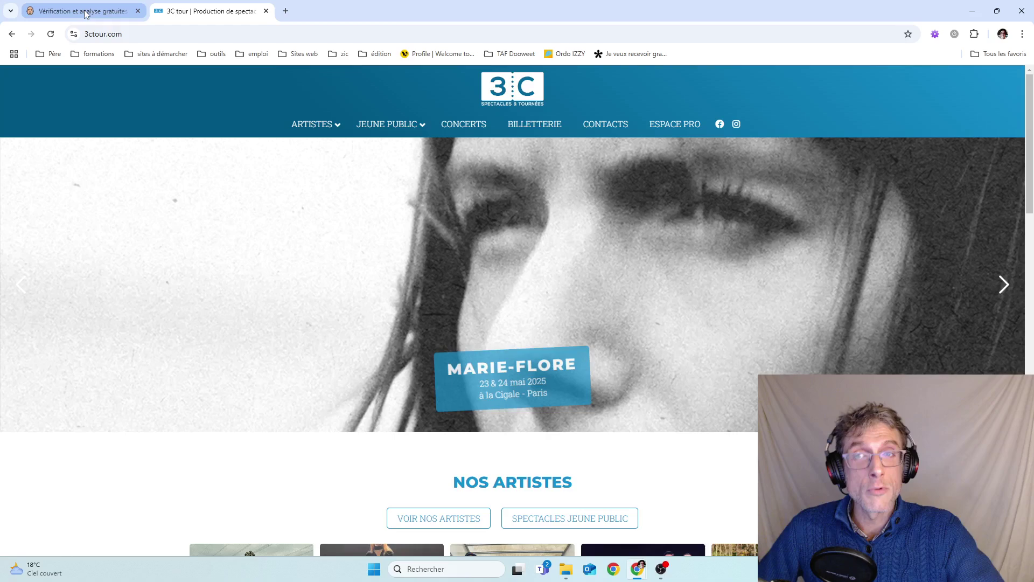
pyautogui.click(85, 12)
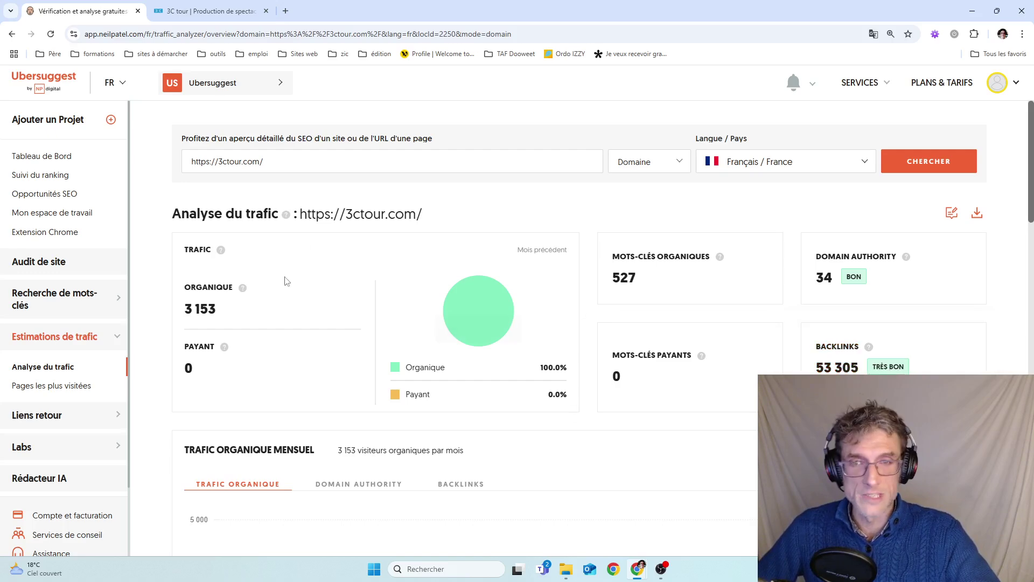
# Examine the organic traffic figure and the monthly organic traffic chart for 3ctour.com
pyautogui.moveTo(189, 309); pyautogui.dragTo(230, 312)
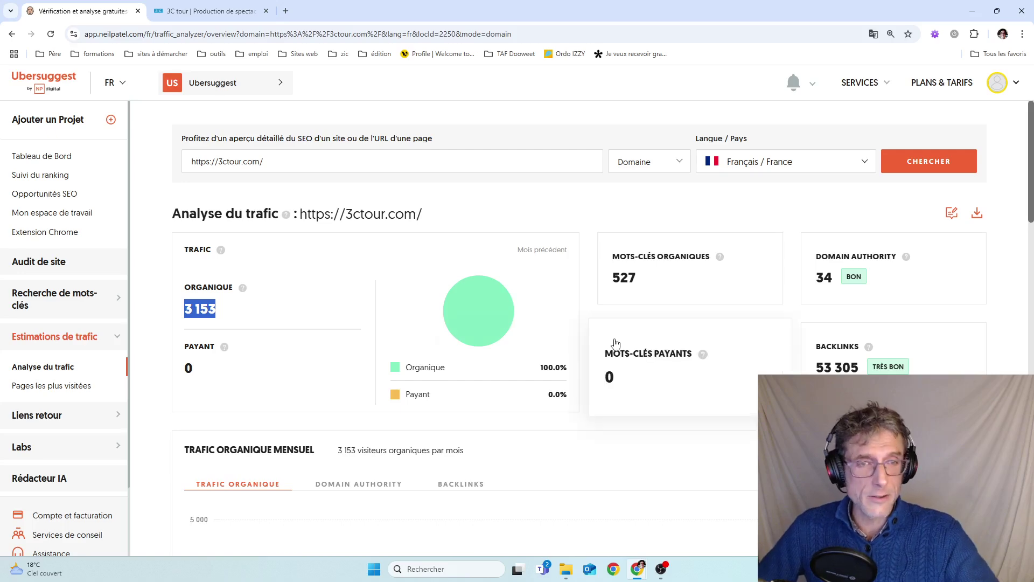
pyautogui.scroll(-4, 581, 425)
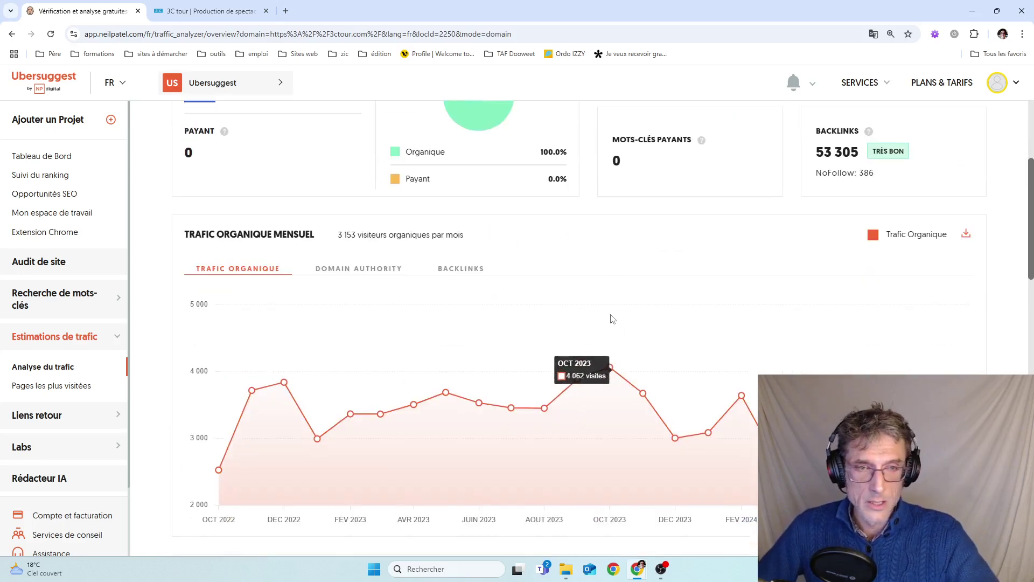
pyautogui.scroll(-1, 599, 376)
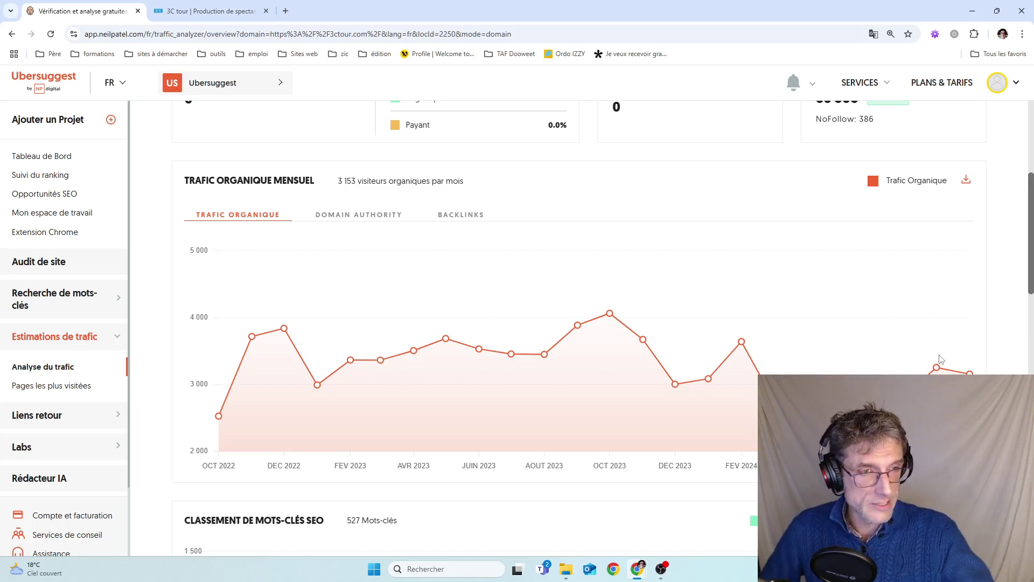
pyautogui.moveTo(934, 339)
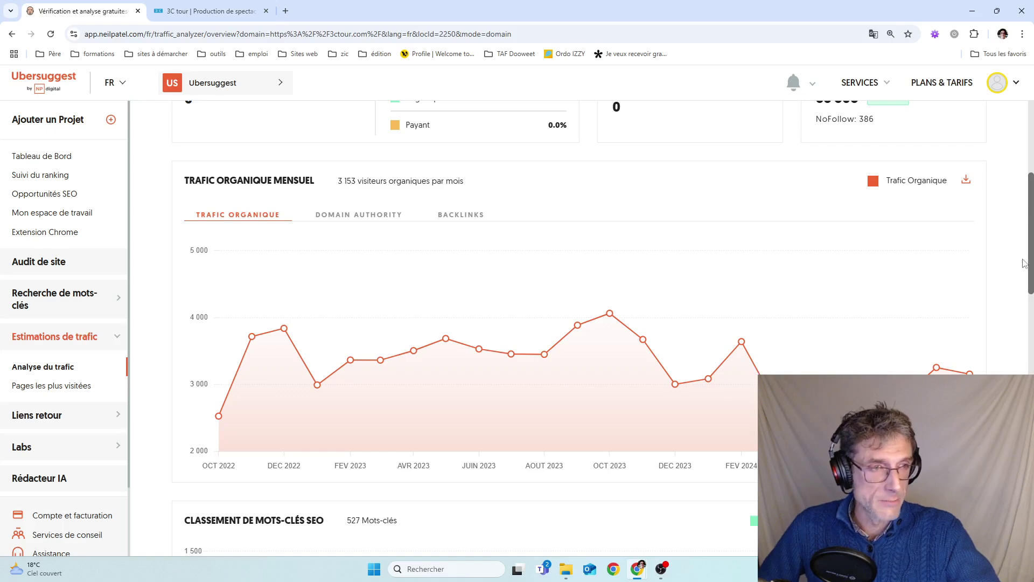
# Compare the monthly organic traffic curve with the SEO keyword ranking chart, ending back at the traffic overview
pyautogui.moveTo(1031, 257); pyautogui.dragTo(1031, 348)
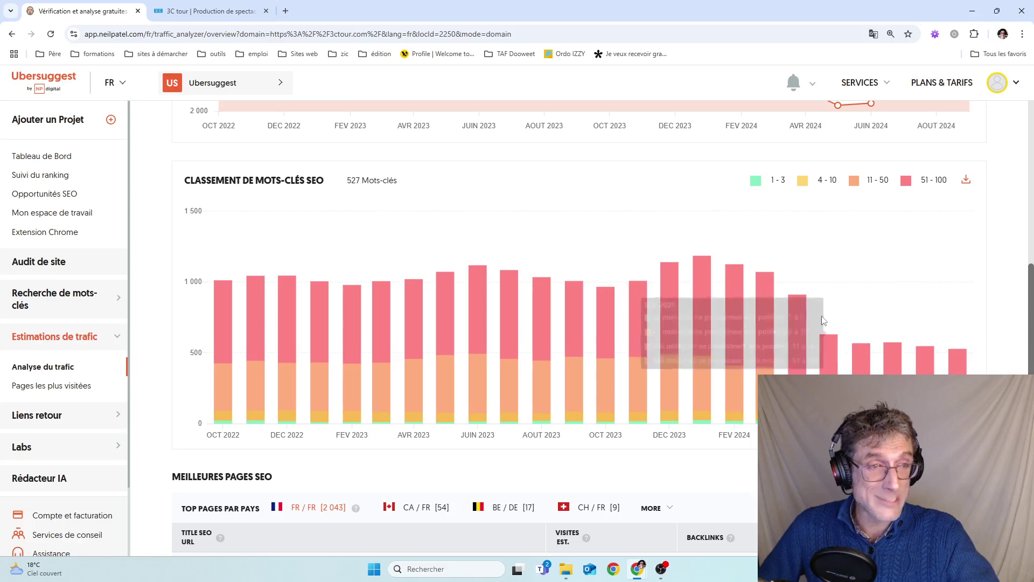
pyautogui.moveTo(1031, 291); pyautogui.dragTo(1032, 202)
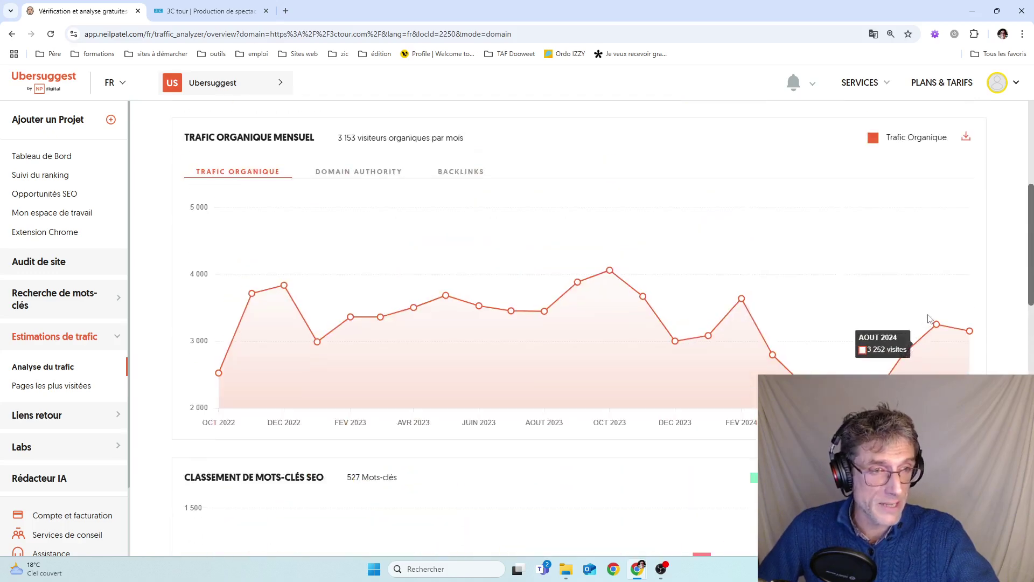
pyautogui.moveTo(1032, 297); pyautogui.dragTo(1032, 393)
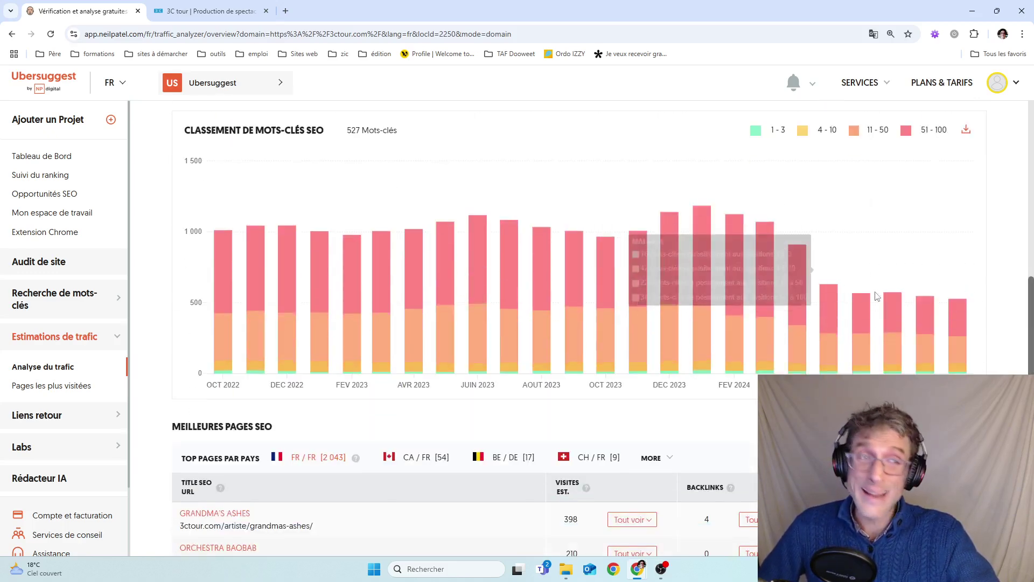
pyautogui.moveTo(952, 306)
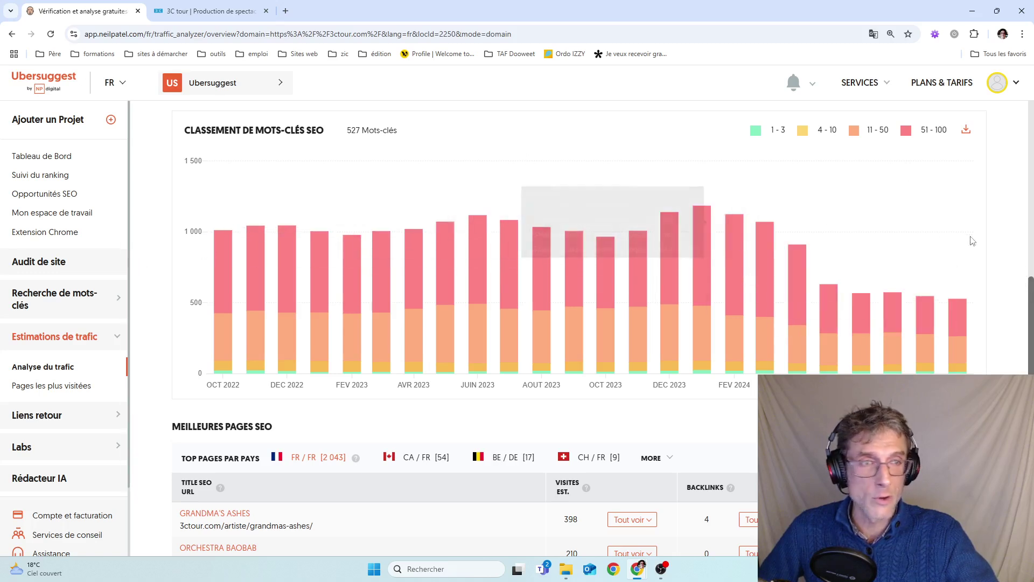
pyautogui.moveTo(1027, 309); pyautogui.dragTo(1027, 118)
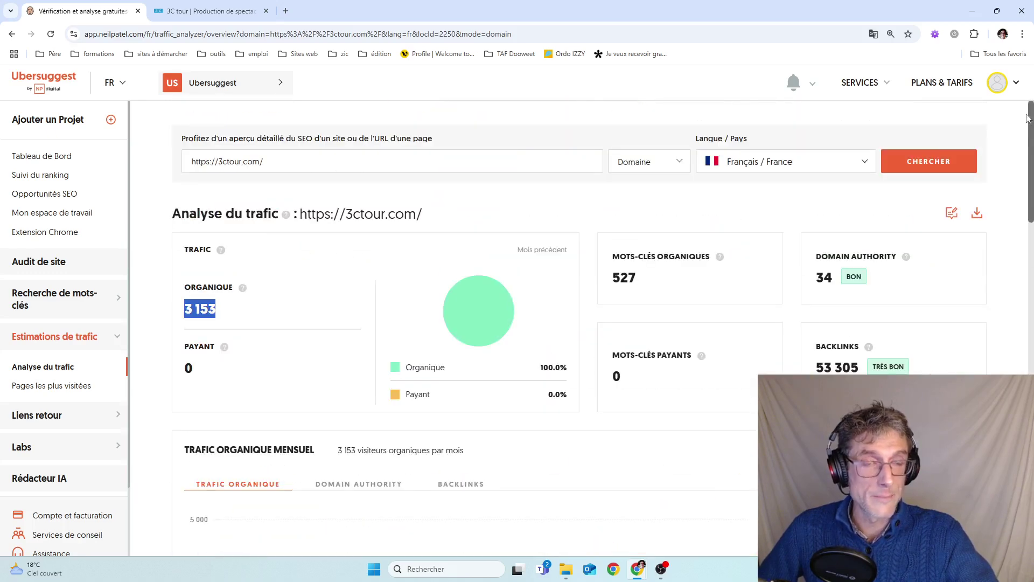
# Examine the keyword ranking history by position range, checking the most recent months against the traffic curve
pyautogui.moveTo(1031, 136); pyautogui.dragTo(1030, 308)
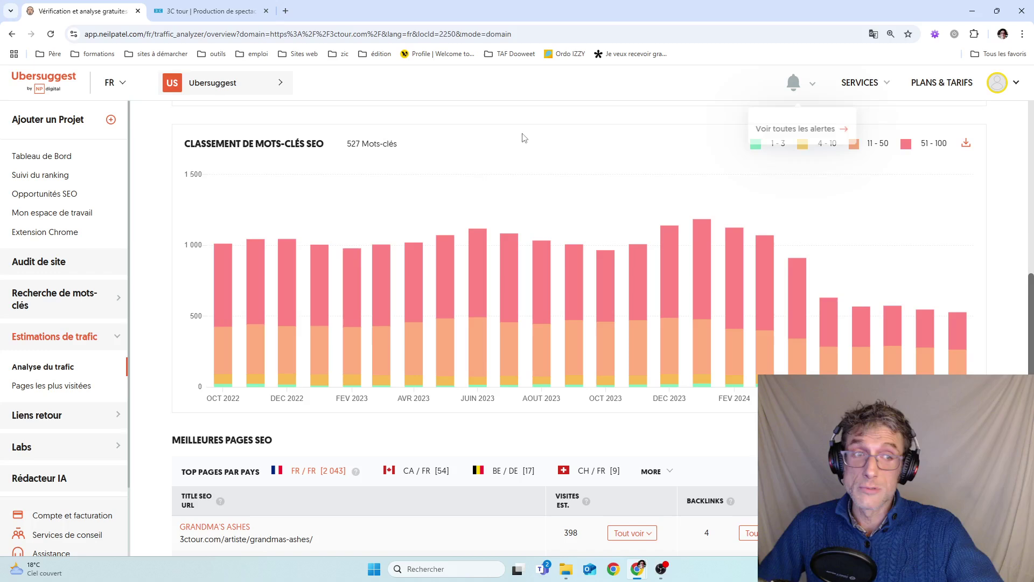
pyautogui.moveTo(909, 313)
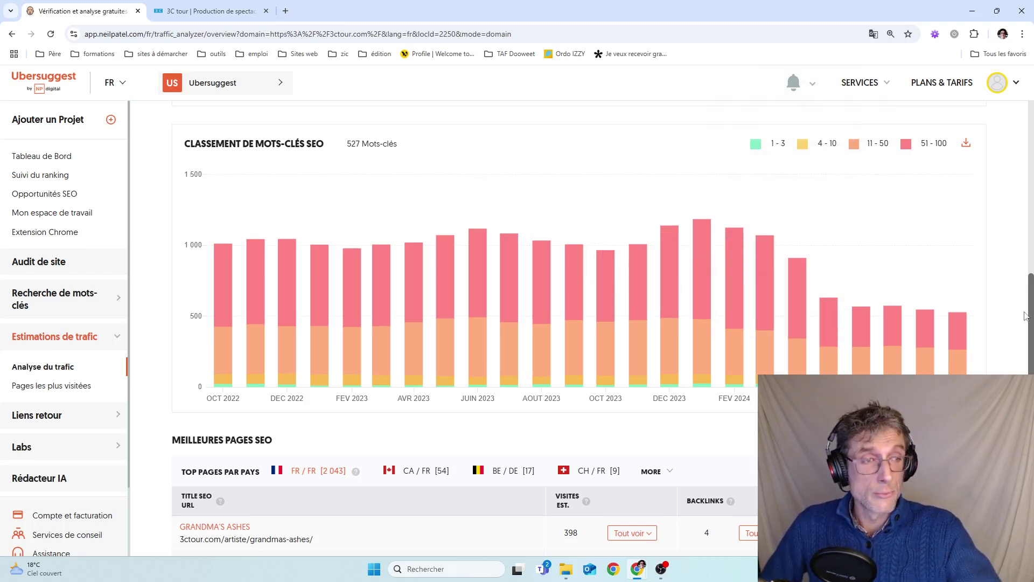
pyautogui.moveTo(1032, 327); pyautogui.dragTo(1033, 318)
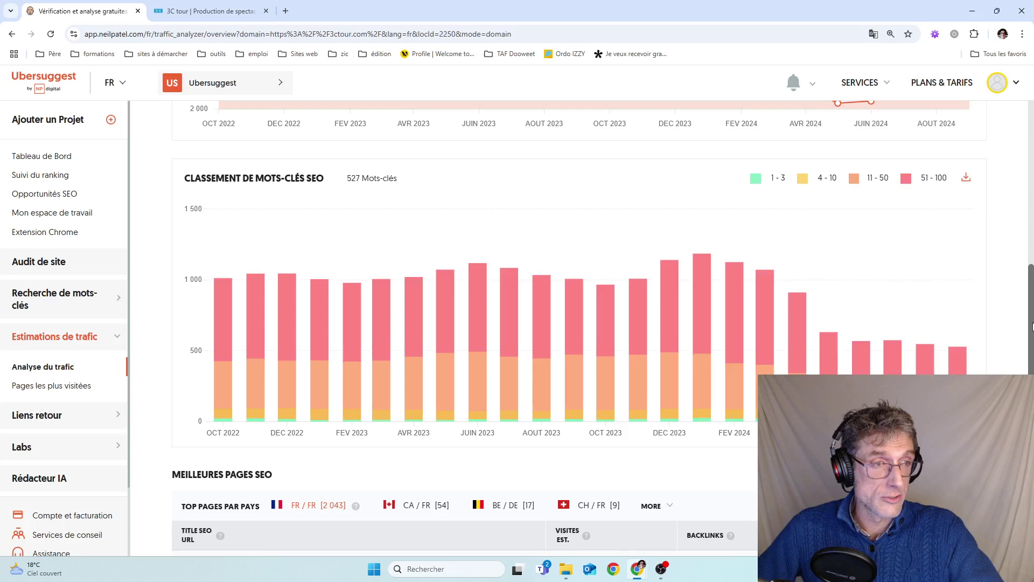
pyautogui.scroll(-2, 824, 248)
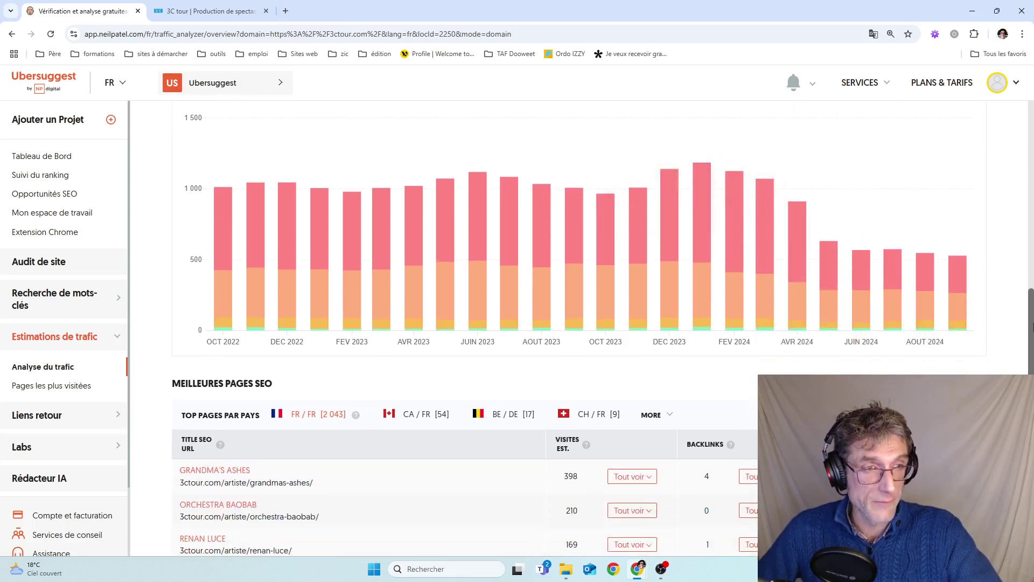
pyautogui.moveTo(1031, 337); pyautogui.dragTo(1030, 301)
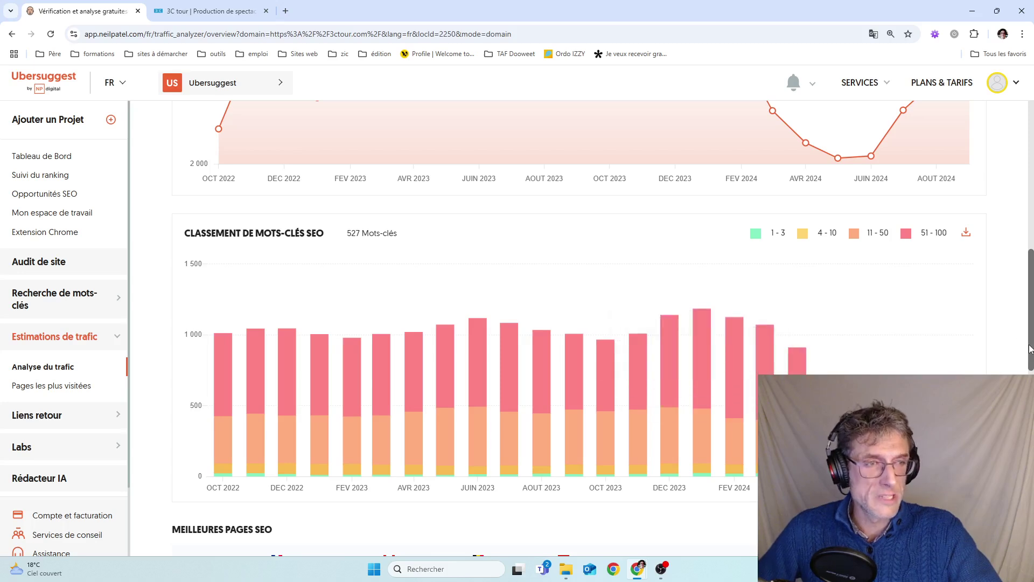
pyautogui.moveTo(1032, 348); pyautogui.dragTo(1030, 370)
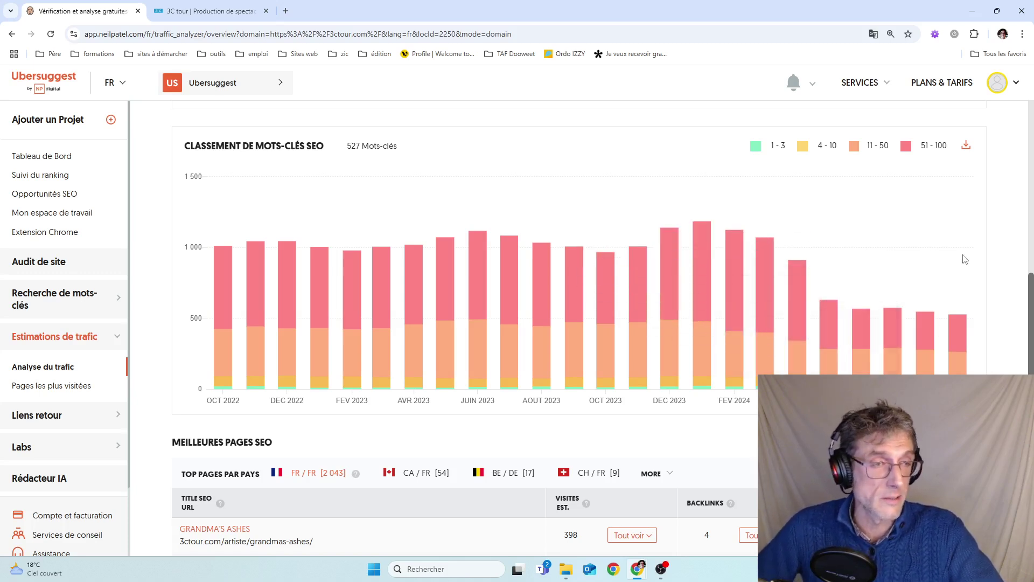
# Review the best SEO pages and main keywords, and open the full list of keywords the domain ranks for
pyautogui.moveTo(1031, 302); pyautogui.dragTo(1031, 389)
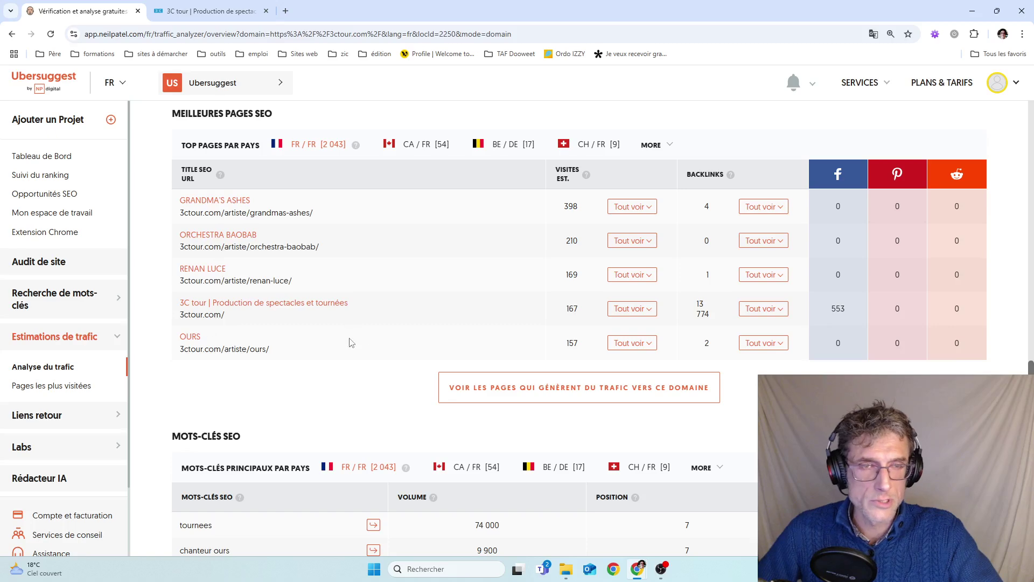
pyautogui.scroll(-4, 280, 409)
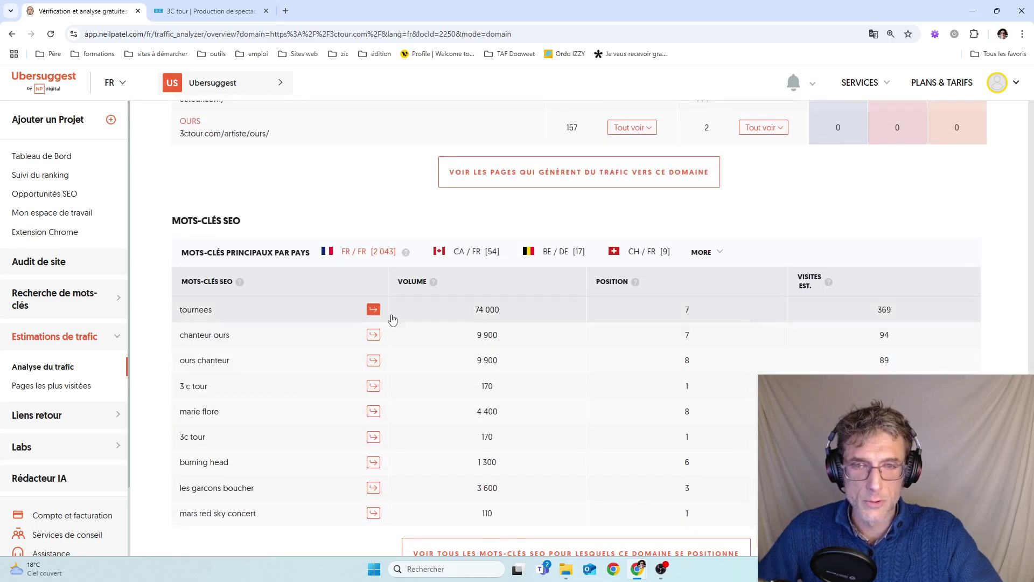
pyautogui.scroll(-1, 549, 450)
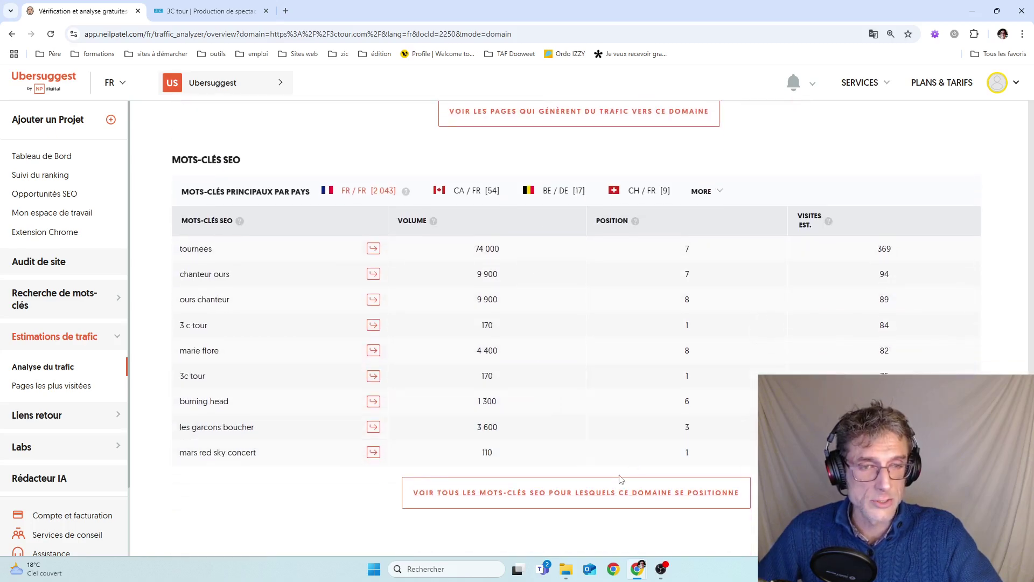
pyautogui.click(573, 500)
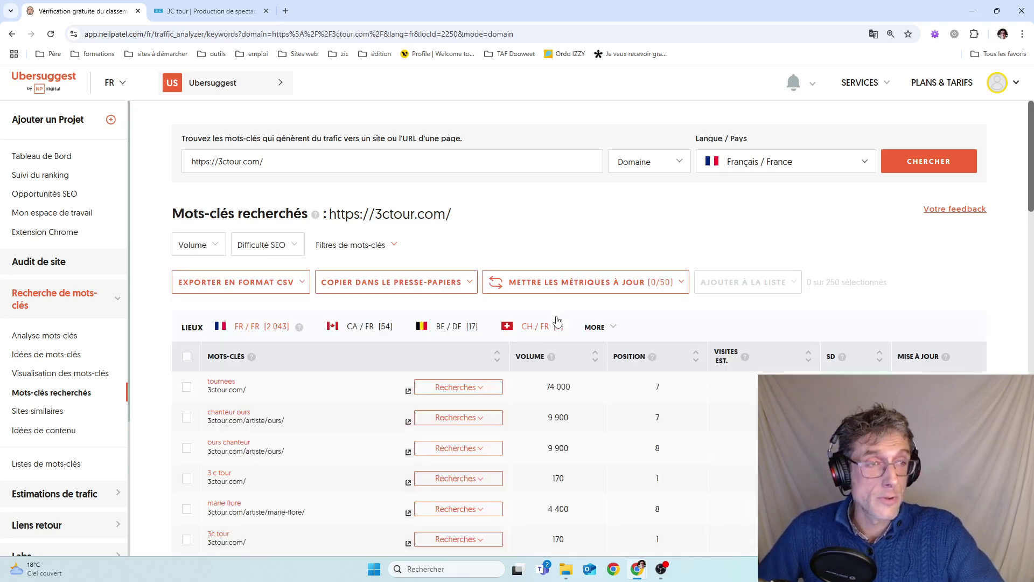
# Sort the 3ctour.com keyword list by position, with the best rankings first
pyautogui.click(696, 361)
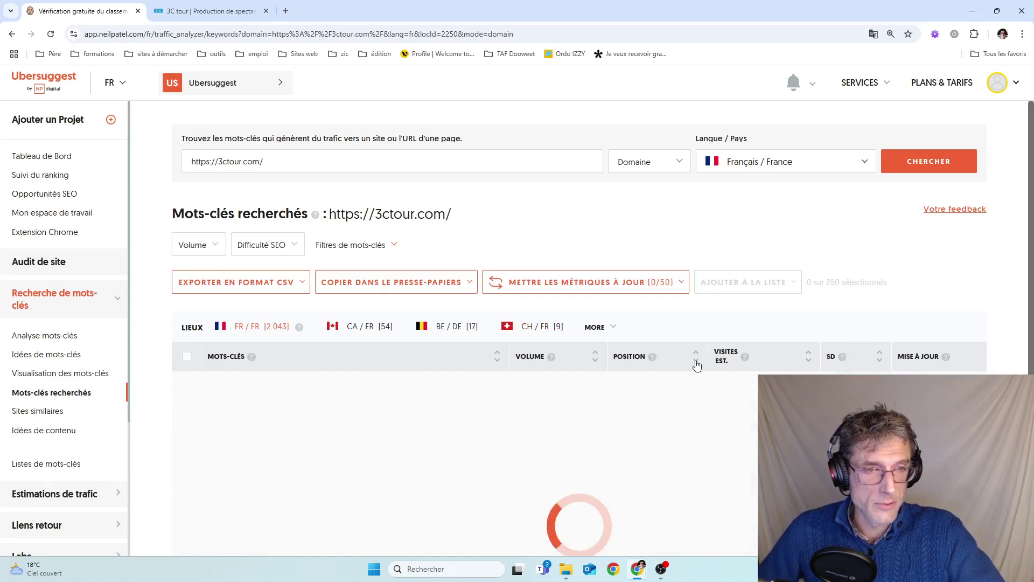
pyautogui.click(696, 362)
pyautogui.scroll(-3, 682, 332)
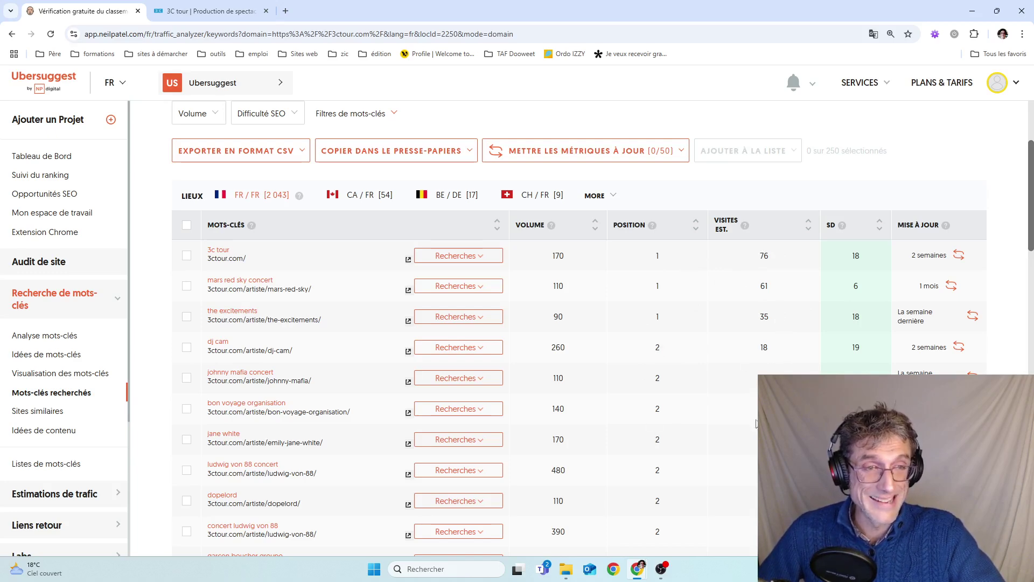
# Examine the search volume, position and estimated visits of the ranked keywords down to the end of the first page
pyautogui.scroll(-5, 703, 411)
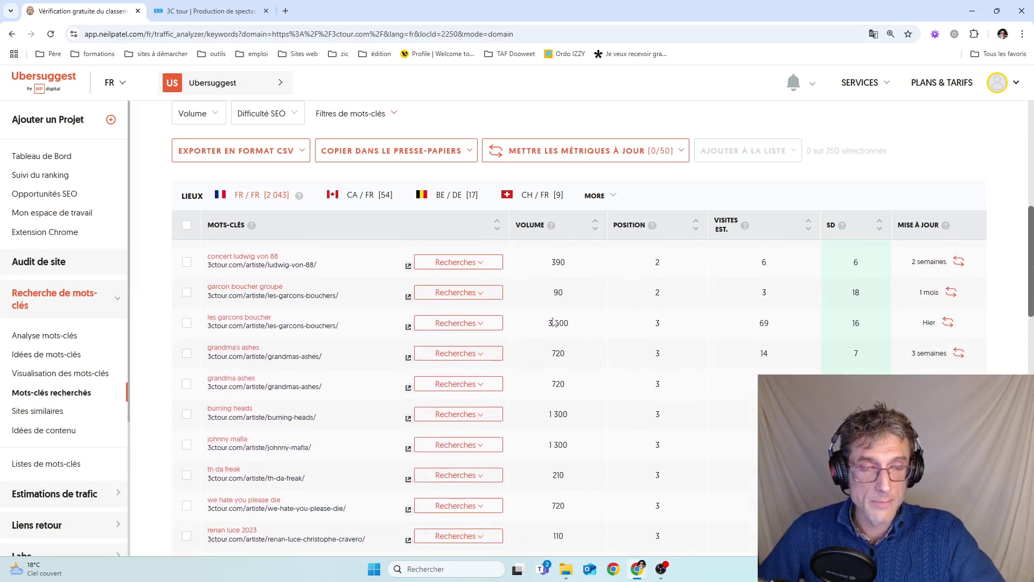
pyautogui.moveTo(542, 332); pyautogui.dragTo(600, 332)
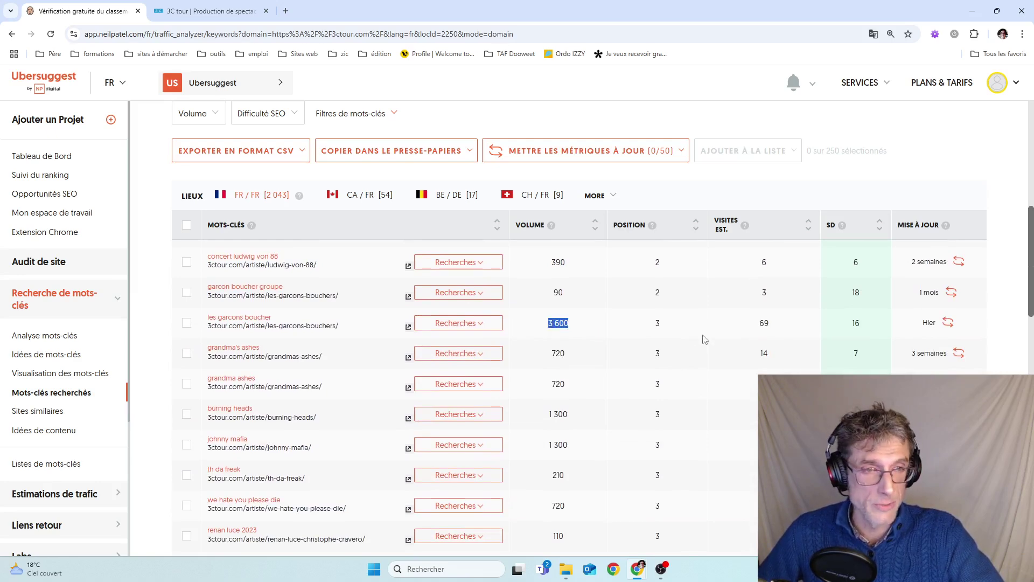
pyautogui.moveTo(755, 334); pyautogui.dragTo(790, 329)
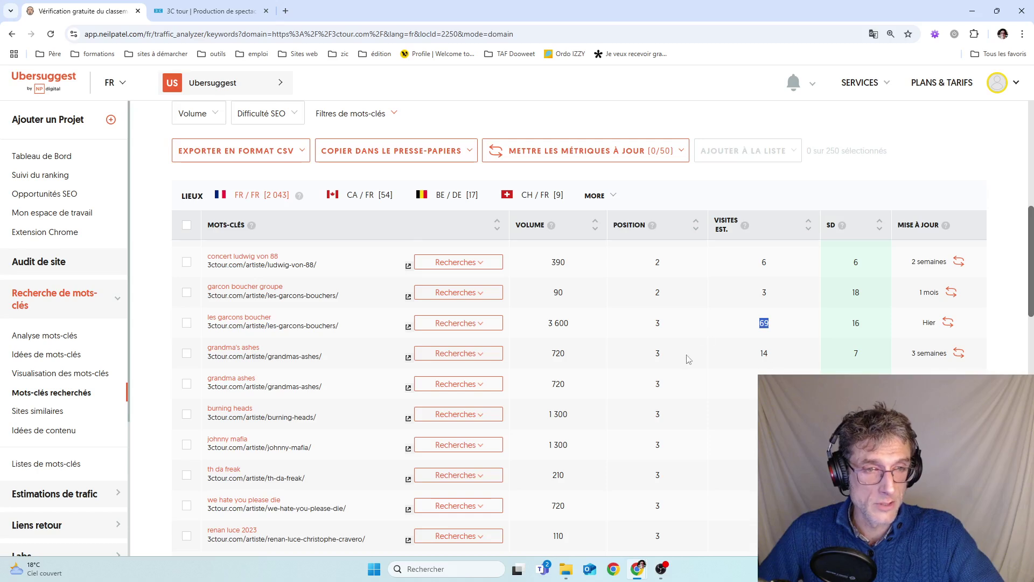
pyautogui.scroll(-3, 685, 366)
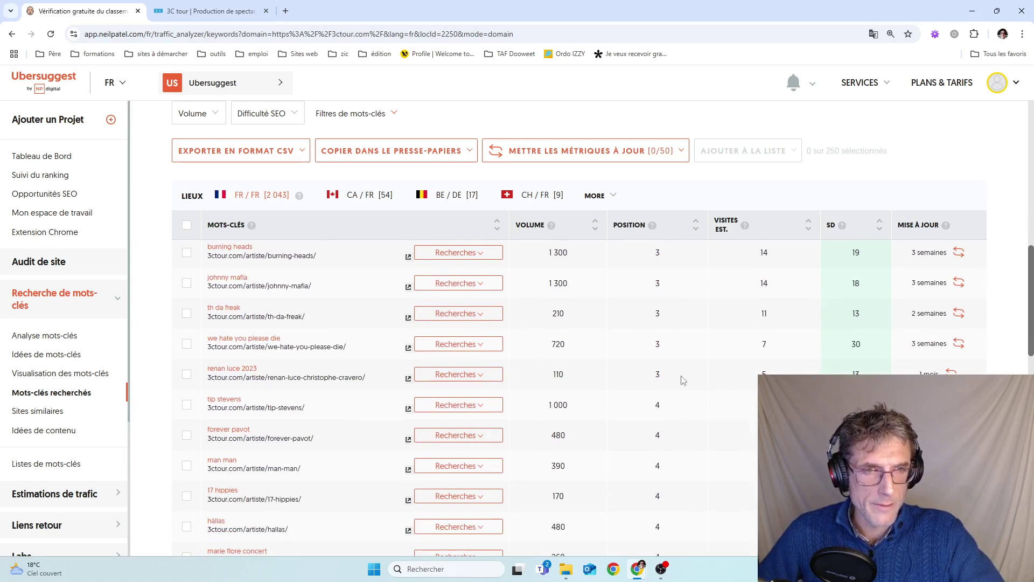
pyautogui.scroll(-8, 636, 386)
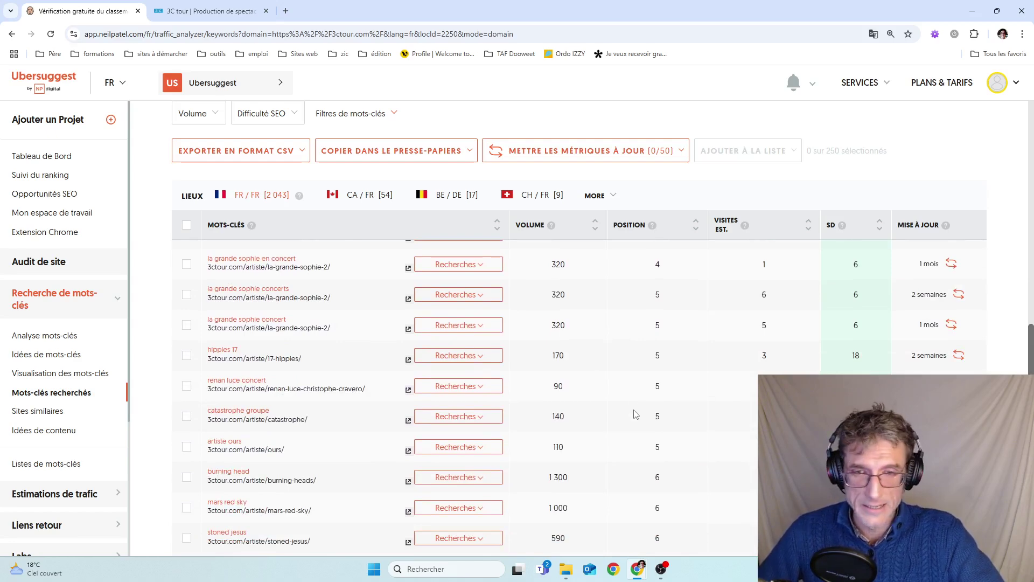
pyautogui.scroll(-10, 636, 414)
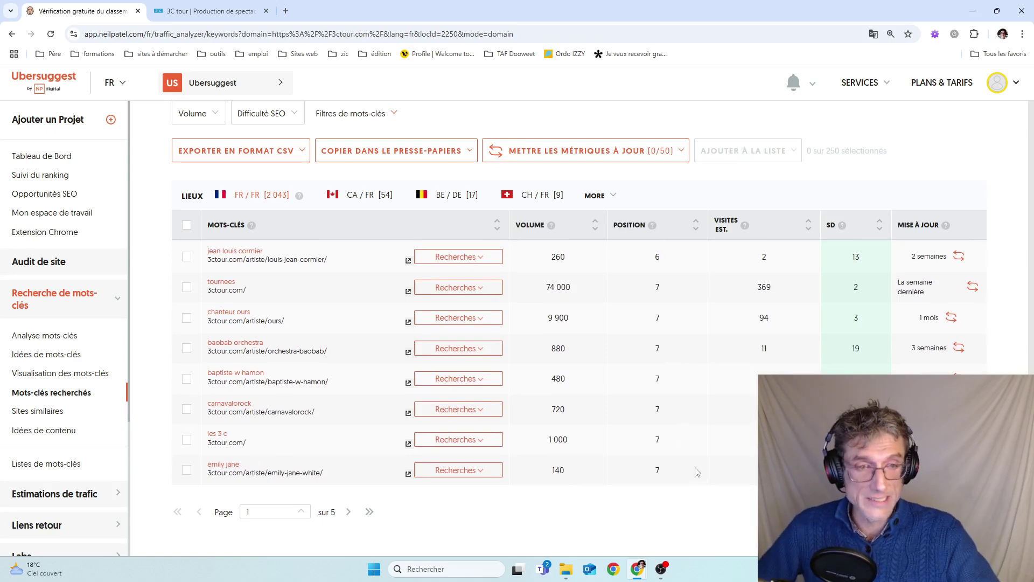
pyautogui.moveTo(653, 439); pyautogui.dragTo(673, 447)
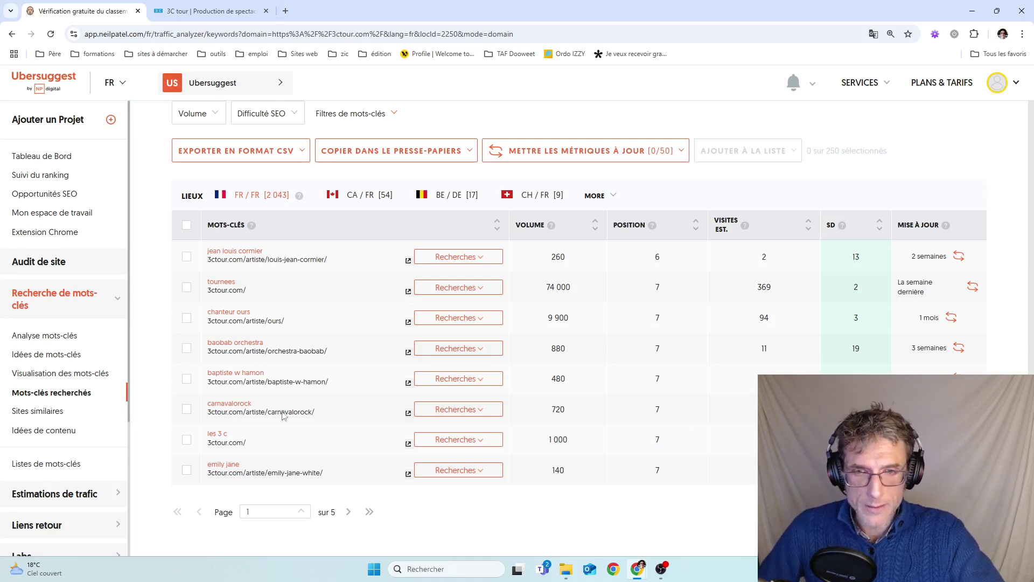
pyautogui.scroll(3, 303, 474)
pyautogui.scroll(-3, 303, 474)
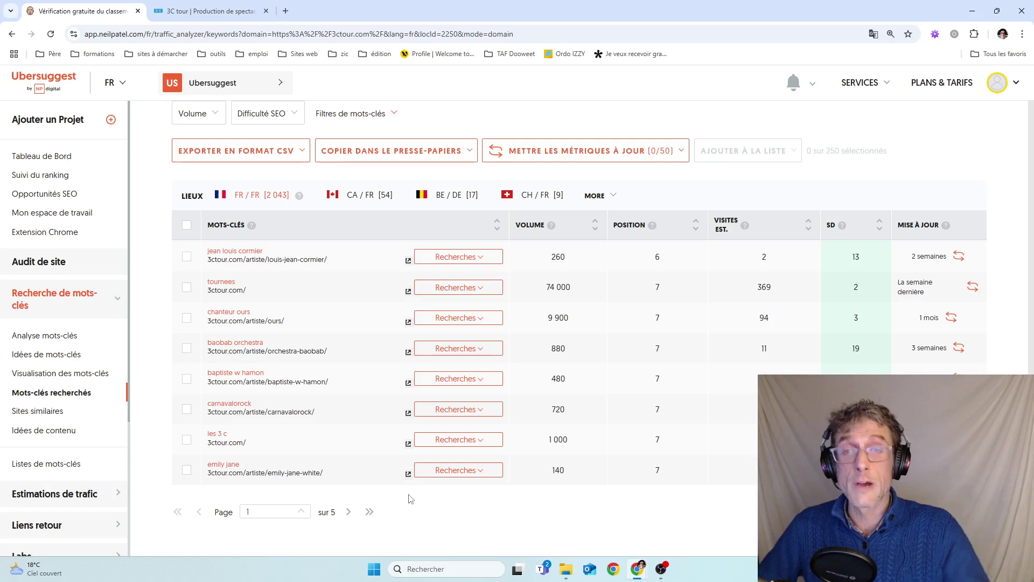
# Return to the 3C tour home page and generate its document outline with the Web Developer extension
pyautogui.click(214, 13)
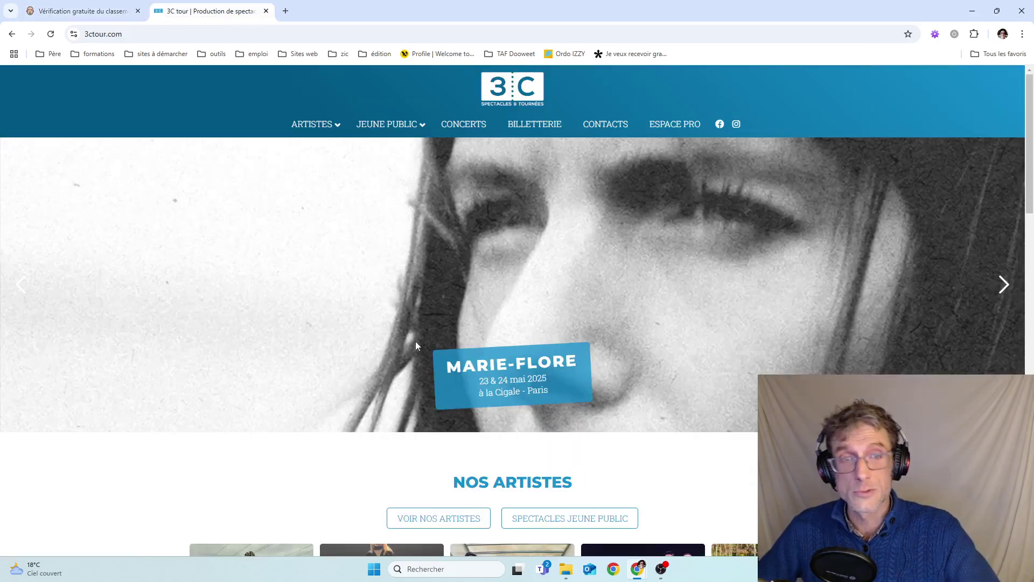
pyautogui.click(934, 34)
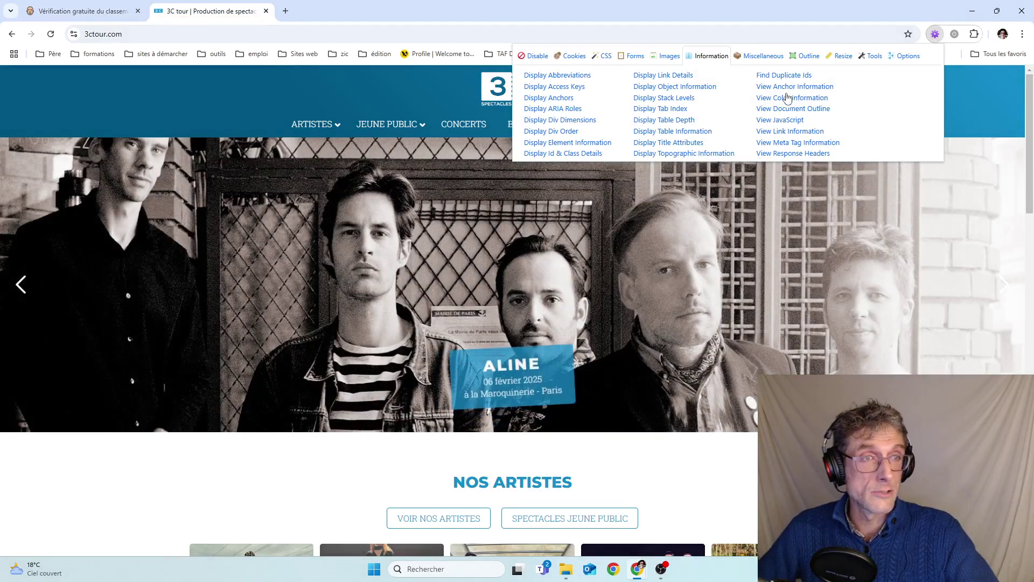
pyautogui.click(797, 110)
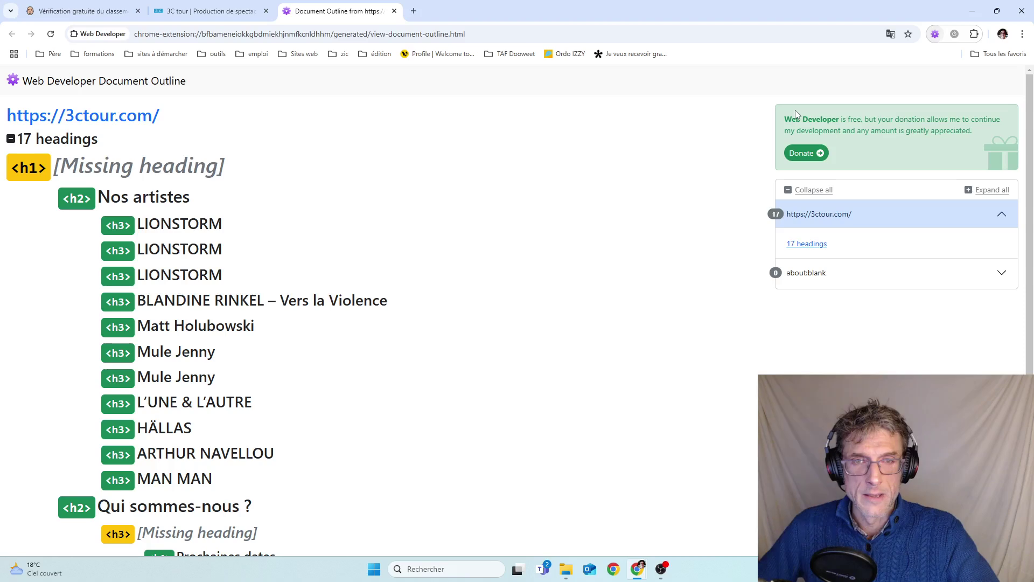
# Inspect the home page's heading hierarchy and highlight the h1 entry's text
pyautogui.scroll(-3, 284, 270)
pyautogui.scroll(3, 230, 210)
pyautogui.moveTo(65, 164); pyautogui.dragTo(222, 167)
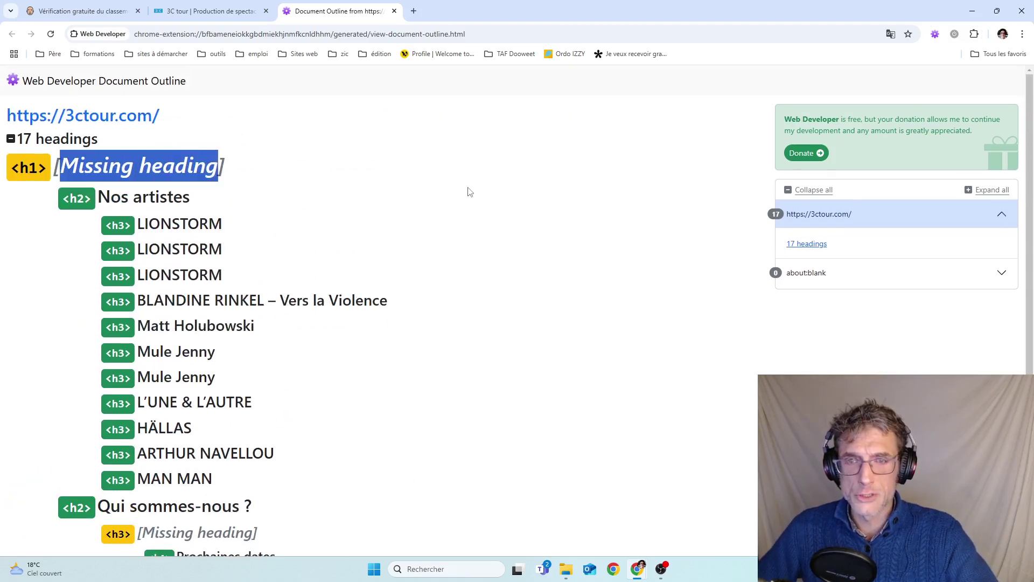
# Examine the repeated h3 entries in the home page outline, highlighting the duplicate LIONSTORM and Mule Jenny headings
pyautogui.moveTo(150, 223); pyautogui.dragTo(254, 272)
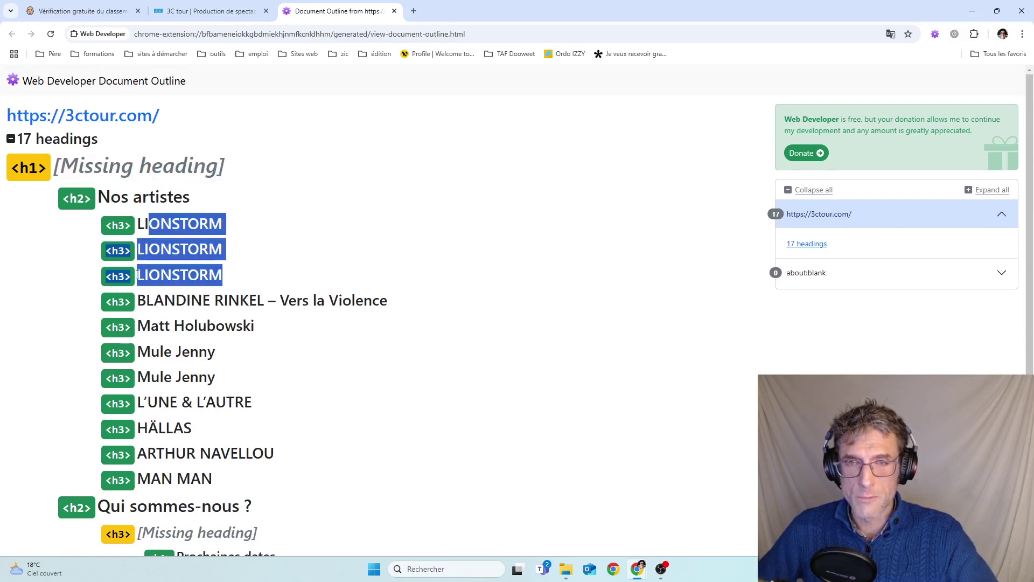
pyautogui.moveTo(153, 353); pyautogui.dragTo(253, 381)
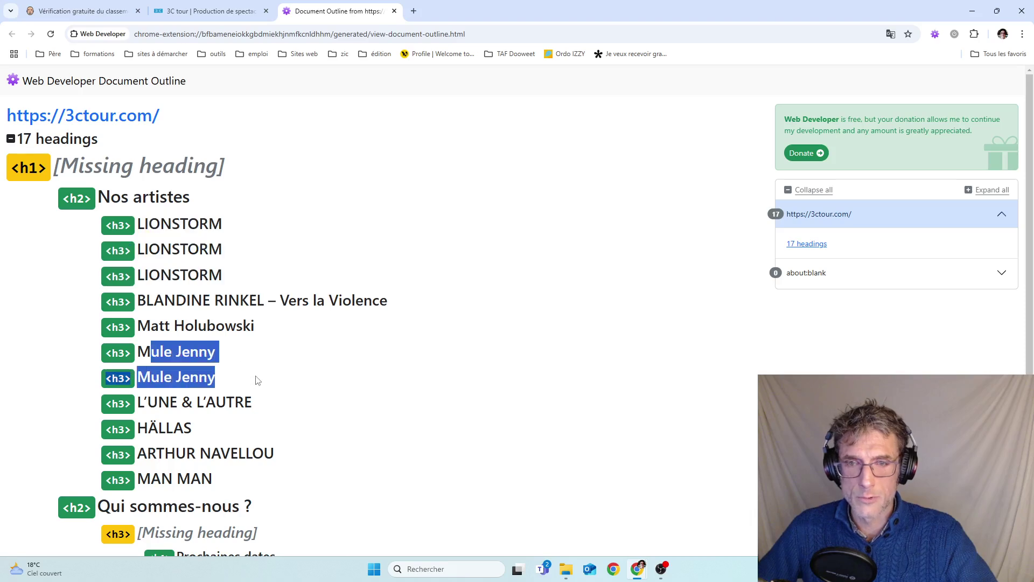
pyautogui.scroll(-3, 258, 380)
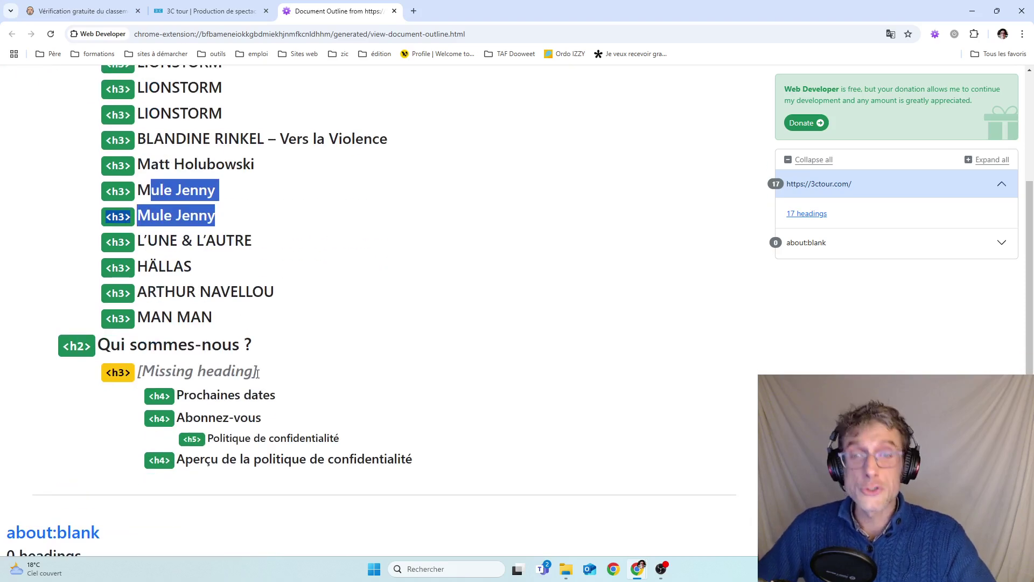
pyautogui.scroll(3, 256, 374)
pyautogui.click(234, 359)
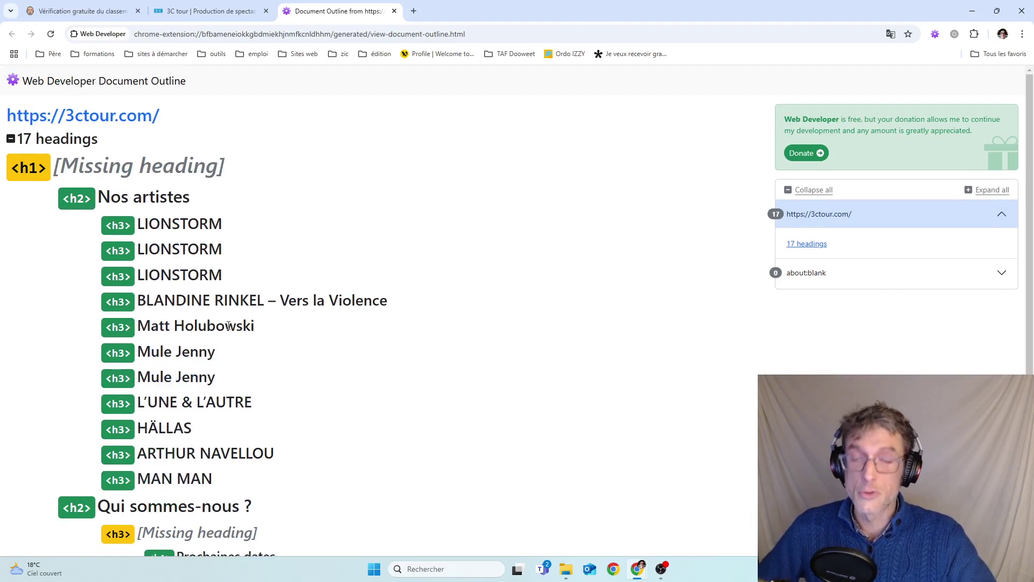
pyautogui.moveTo(137, 225); pyautogui.dragTo(272, 271)
pyautogui.click(141, 224)
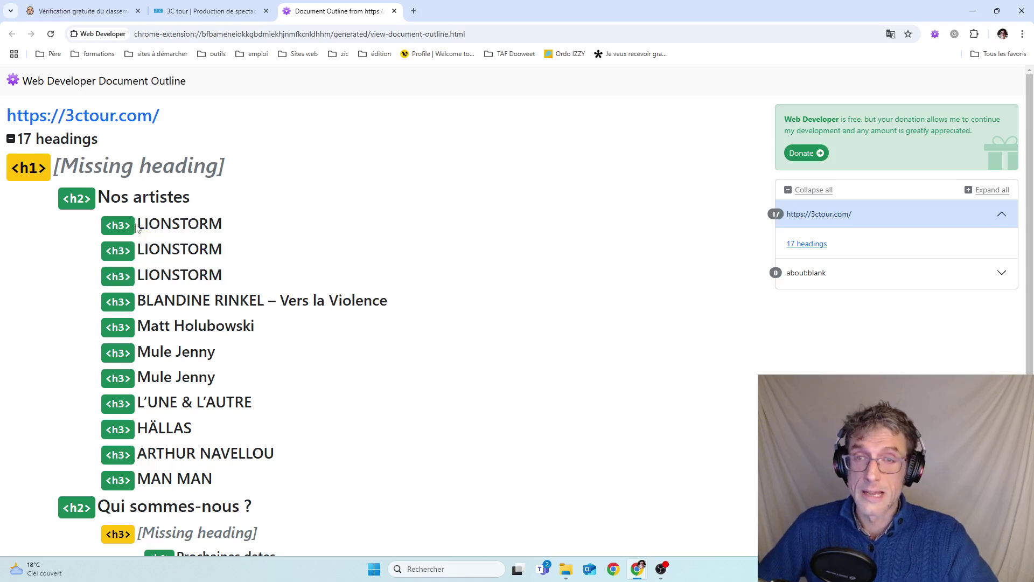
pyautogui.moveTo(140, 224); pyautogui.dragTo(236, 287)
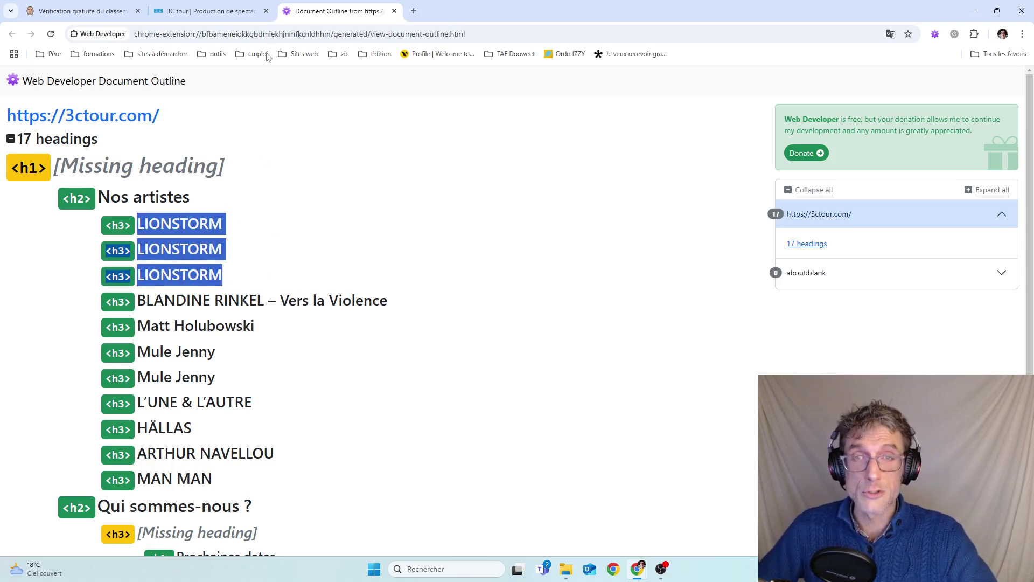
# Return to the 3C tour home page and look over its artist grid and the Qui sommes-nous section
pyautogui.click(210, 10)
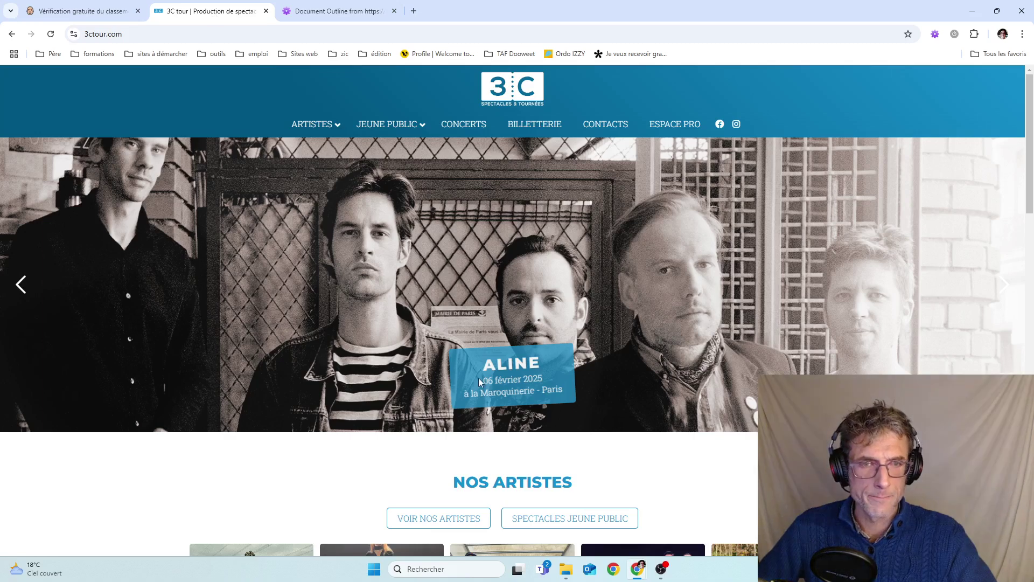
pyautogui.scroll(-15, 525, 455)
pyautogui.scroll(12, 522, 452)
pyautogui.scroll(-5, 524, 449)
pyautogui.scroll(-5, 538, 302)
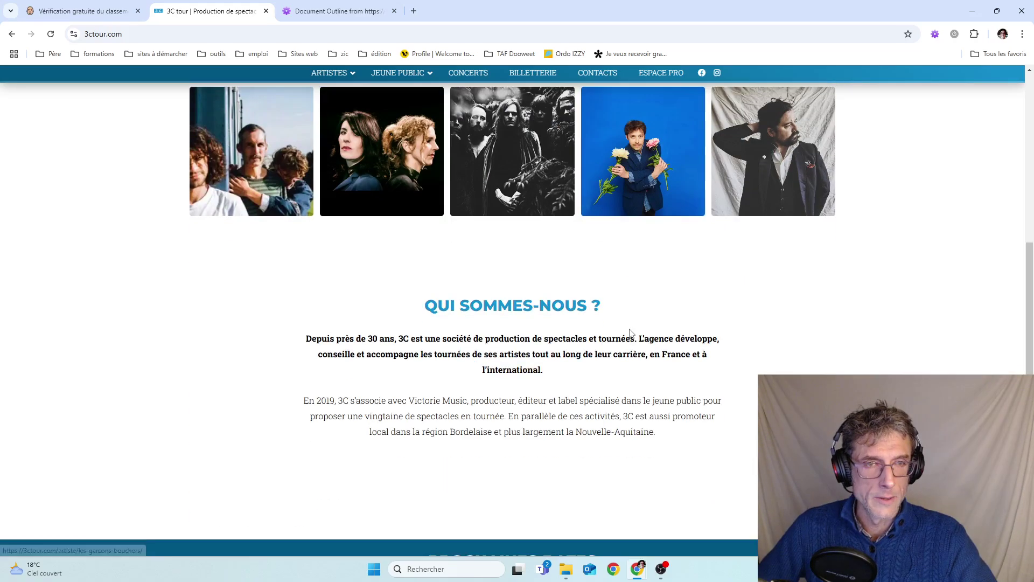
pyautogui.scroll(6, 381, 357)
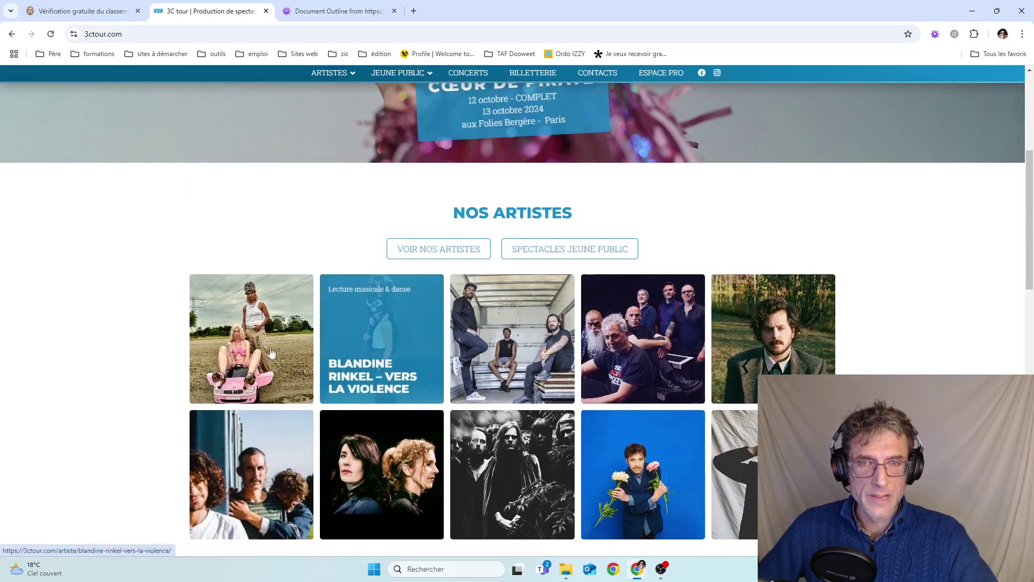
# Open the Blandine Rinkel – Vers la Violence artist page and generate its document outline with the Web Developer extension
pyautogui.click(369, 351)
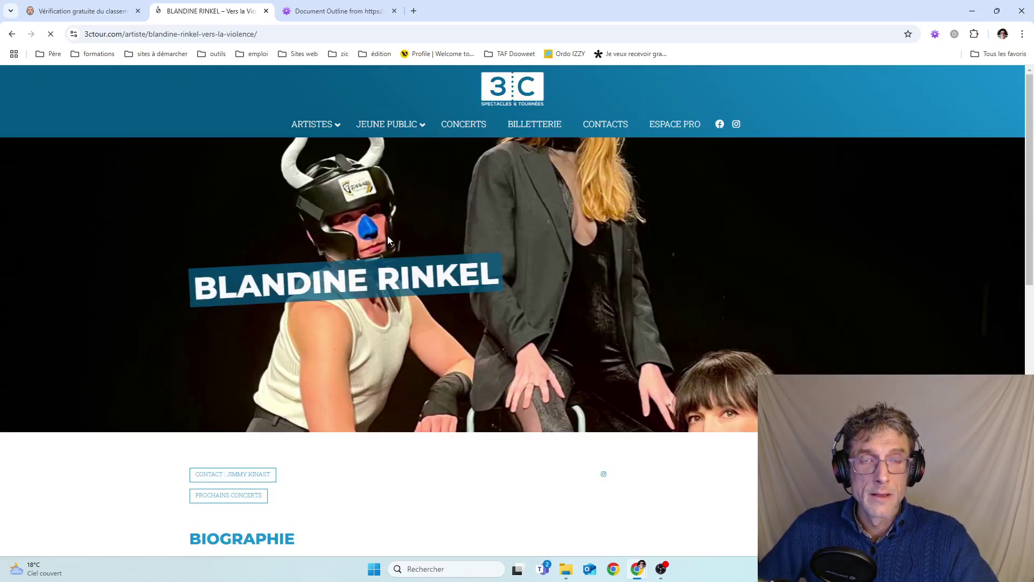
pyautogui.scroll(-6, 627, 285)
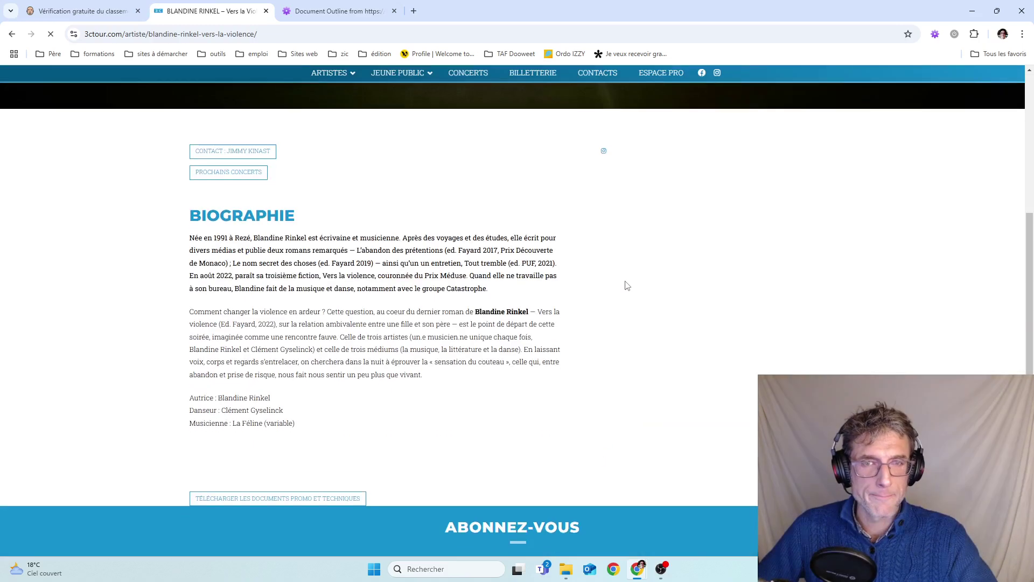
pyautogui.click(936, 34)
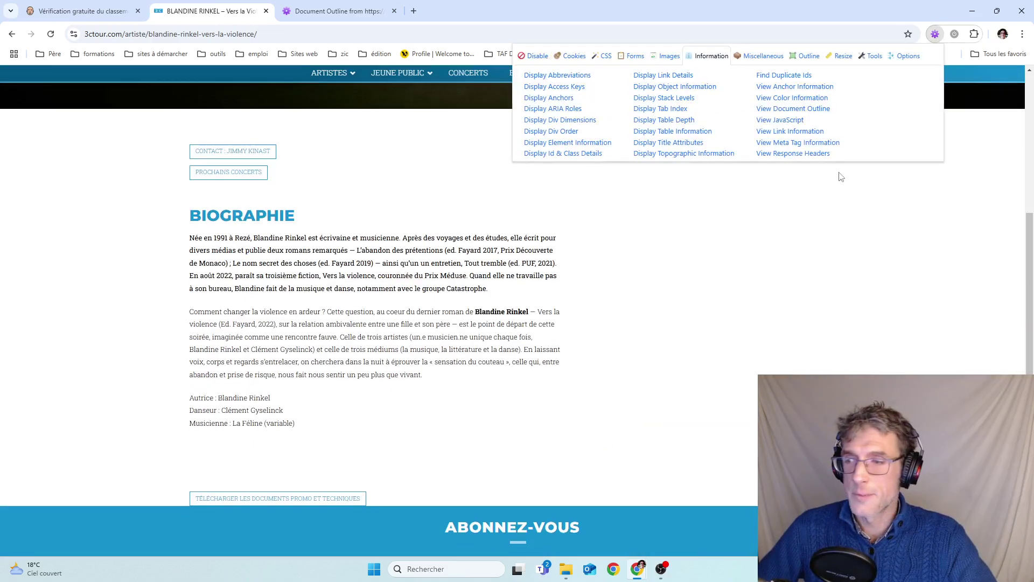
pyautogui.click(794, 108)
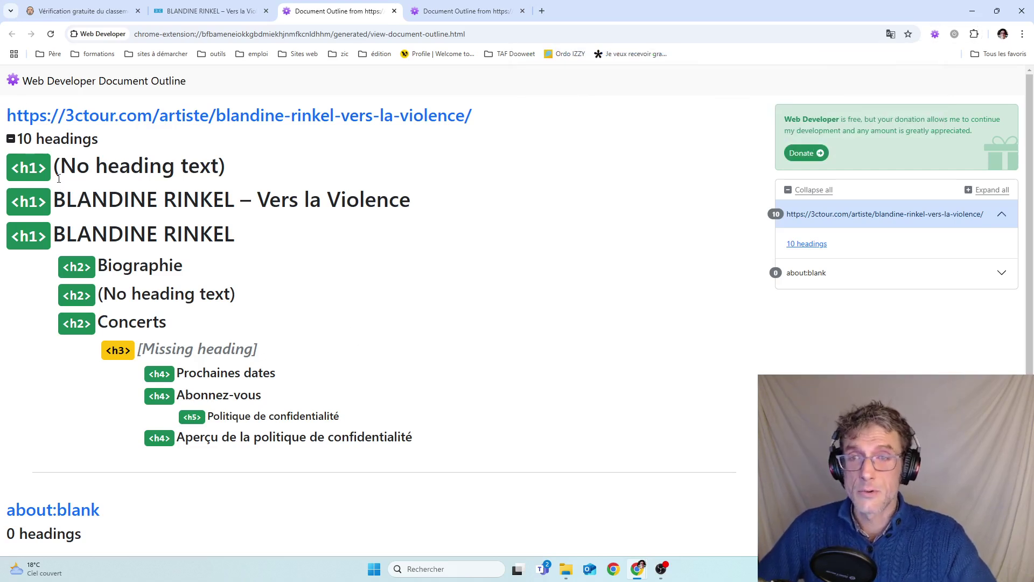
# Examine the artist page's h1 and h2 headings by highlighting their text, and close both document outlines
pyautogui.moveTo(54, 200); pyautogui.dragTo(343, 232)
pyautogui.click(81, 232)
pyautogui.moveTo(67, 199); pyautogui.dragTo(147, 200)
pyautogui.click(128, 211)
pyautogui.doubleClick(108, 234)
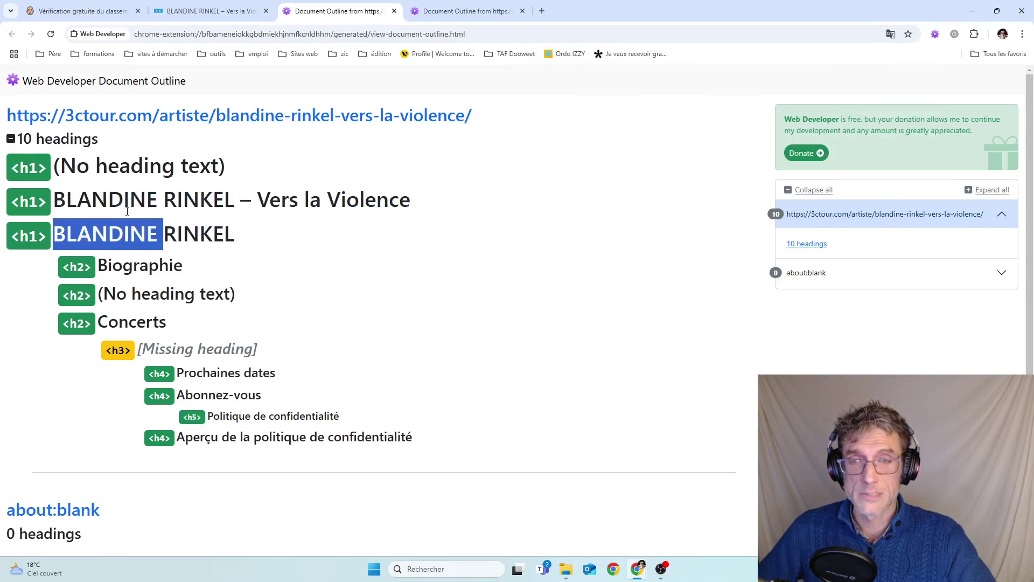
pyautogui.doubleClick(130, 264)
pyautogui.moveTo(107, 291); pyautogui.dragTo(260, 301)
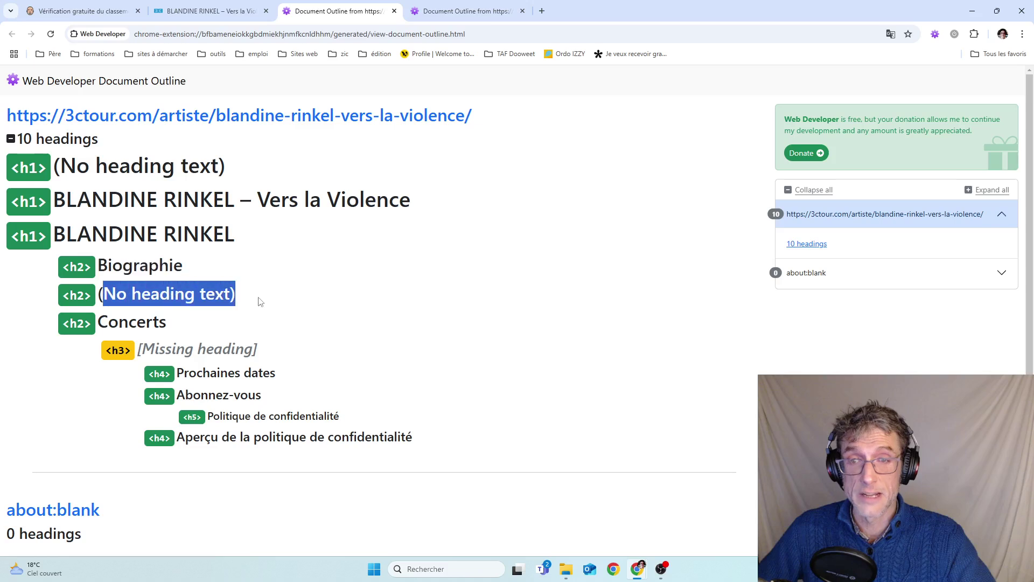
pyautogui.doubleClick(148, 319)
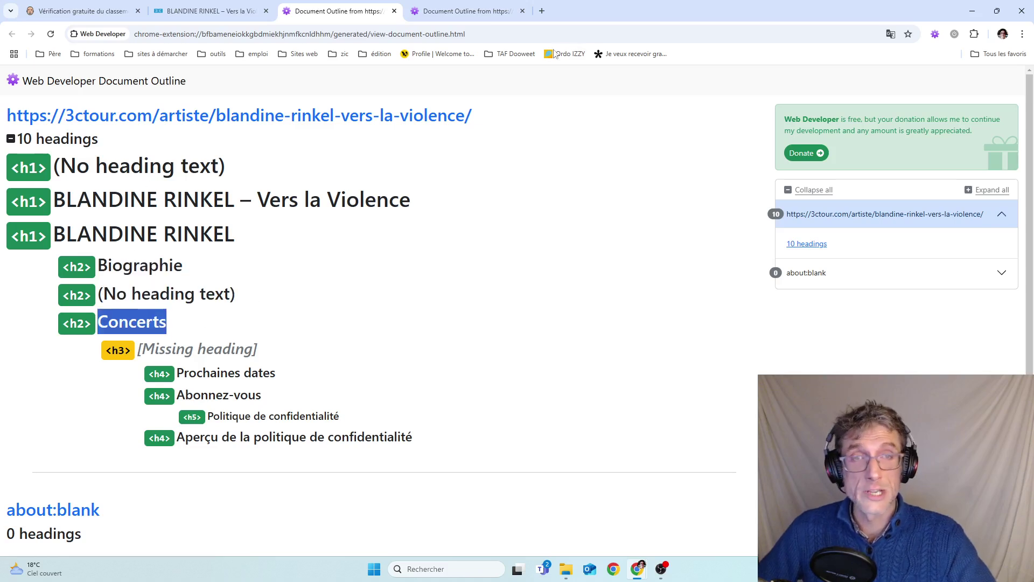
pyautogui.click(394, 11)
pyautogui.click(394, 11)
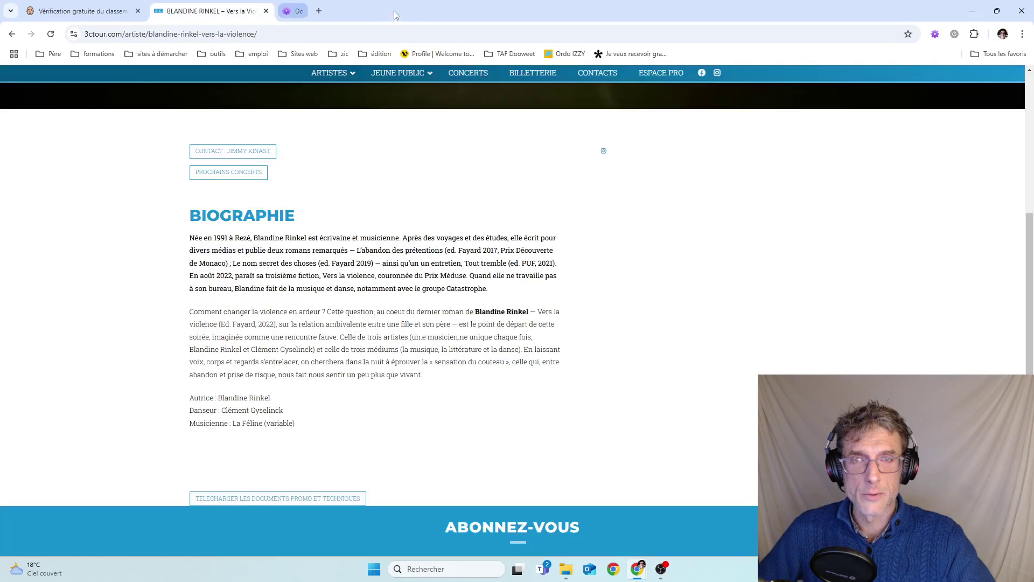
# Examine the artist page's content from the banner title through the biography and credits to the newsletter form
pyautogui.scroll(-4, 327, 345)
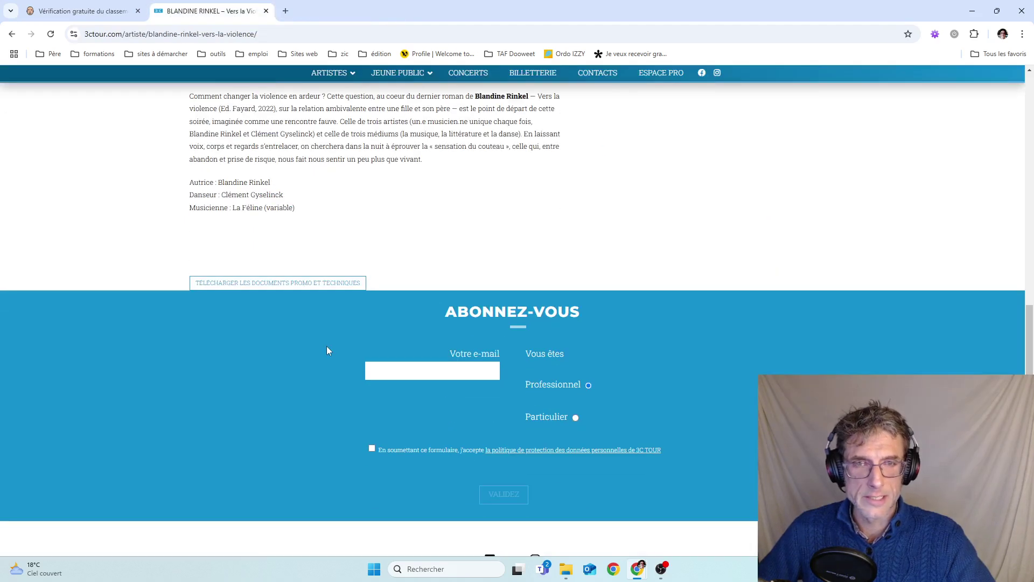
pyautogui.scroll(4, 327, 348)
pyautogui.scroll(3, 363, 340)
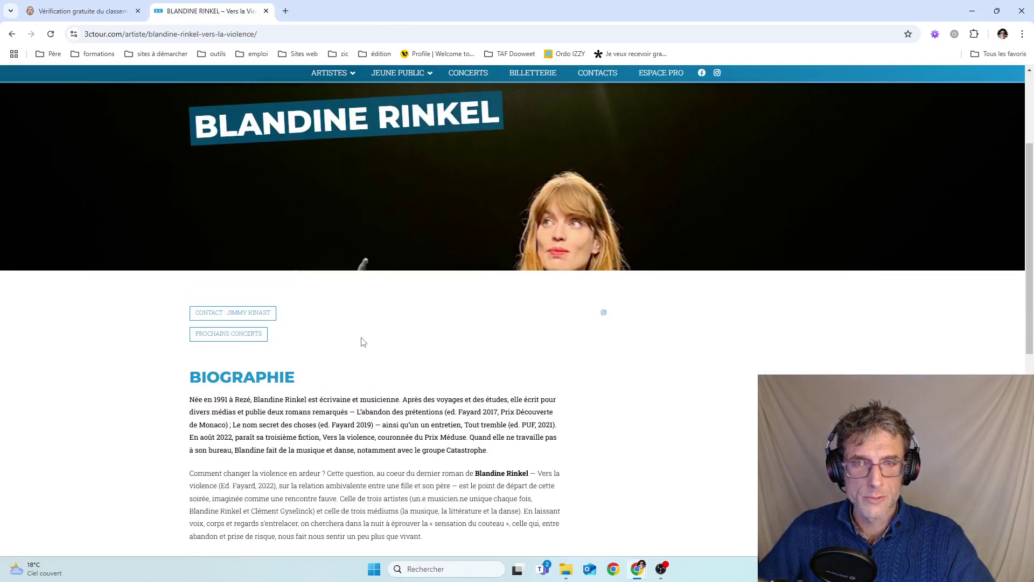
pyautogui.scroll(3, 374, 365)
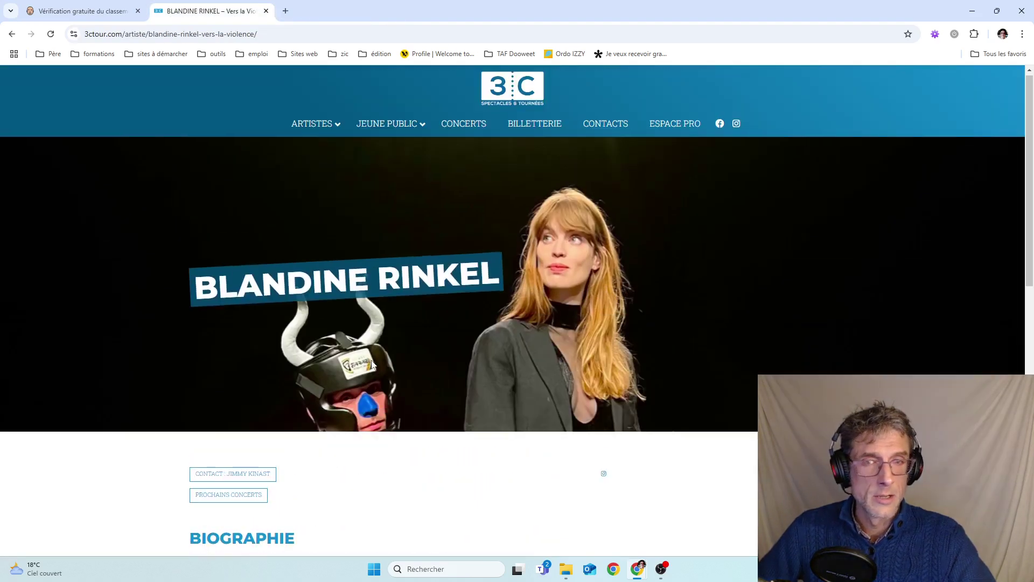
pyautogui.scroll(-4, 374, 362)
pyautogui.scroll(-4, 420, 325)
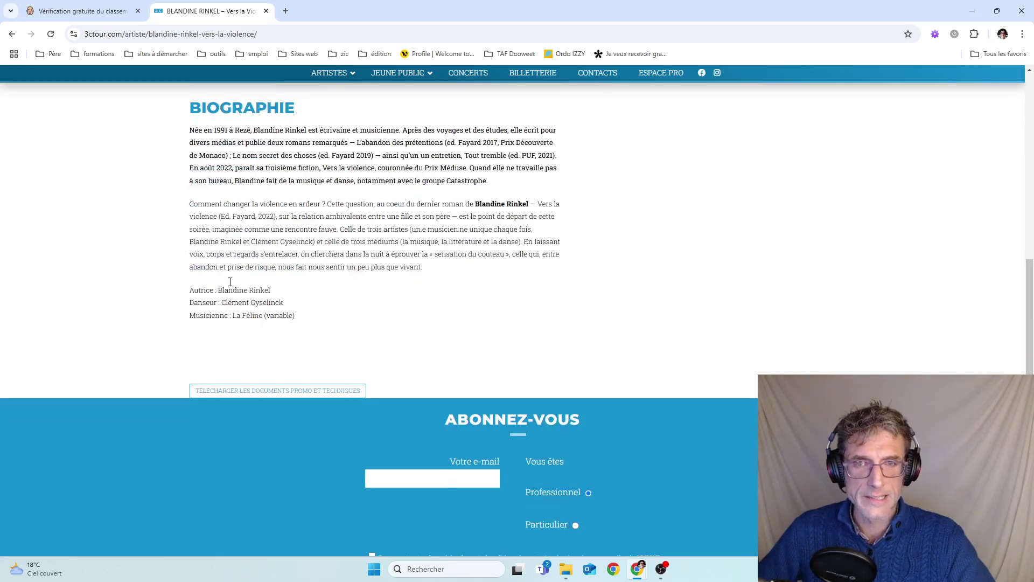
pyautogui.scroll(8, 369, 330)
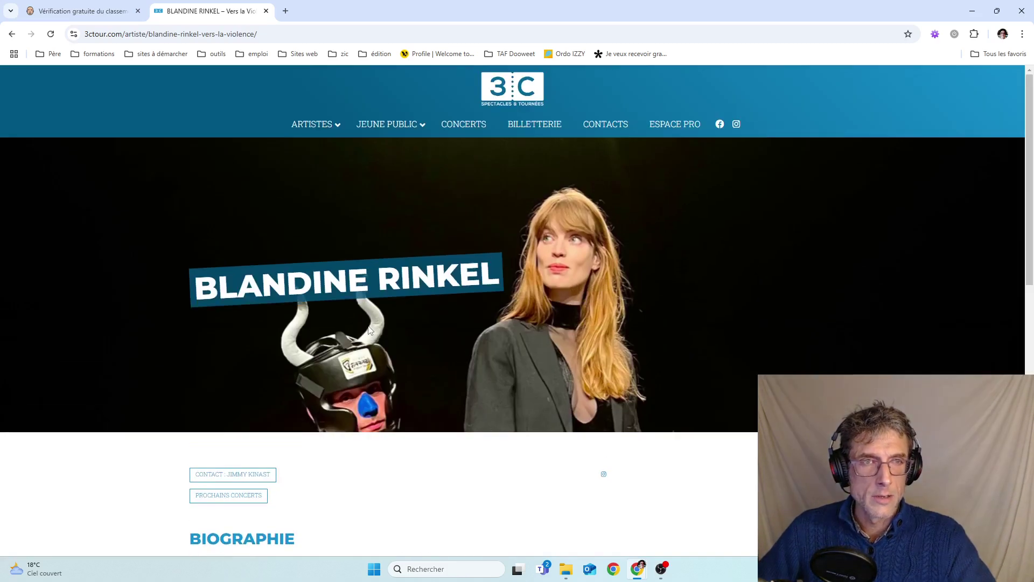
pyautogui.scroll(-5, 369, 357)
pyautogui.scroll(-2, 371, 354)
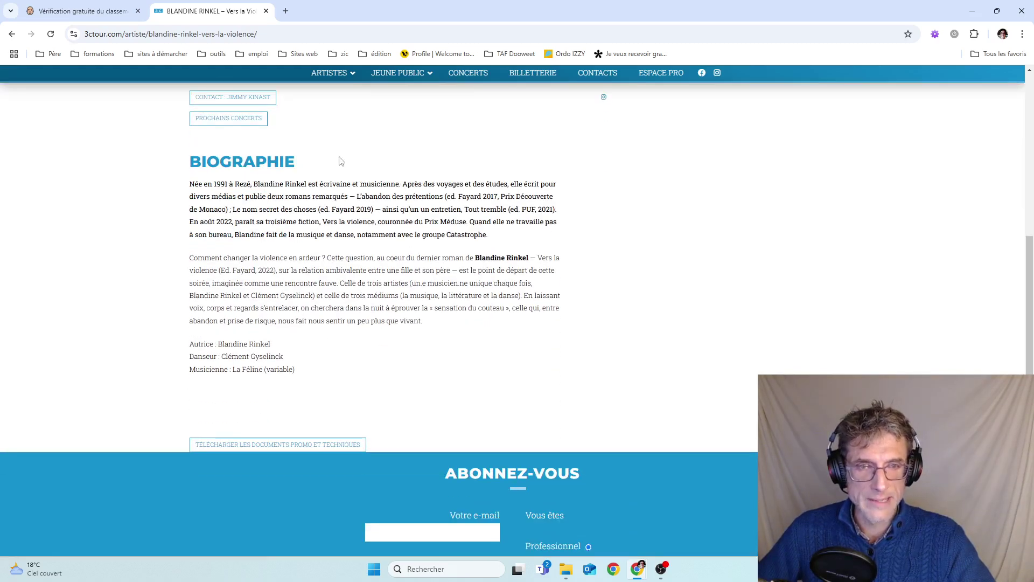
pyautogui.scroll(-3, 376, 323)
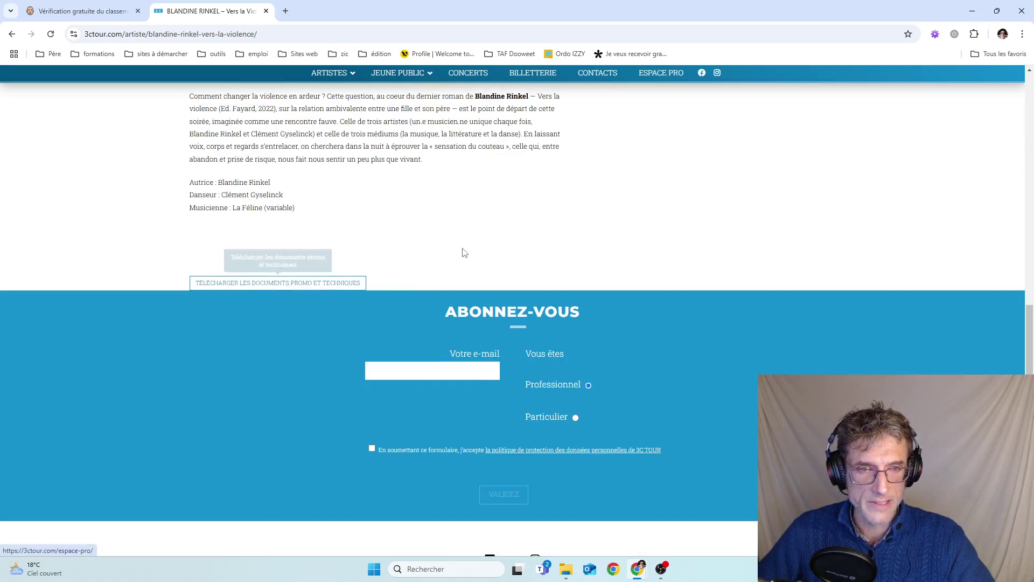
pyautogui.scroll(3, 465, 252)
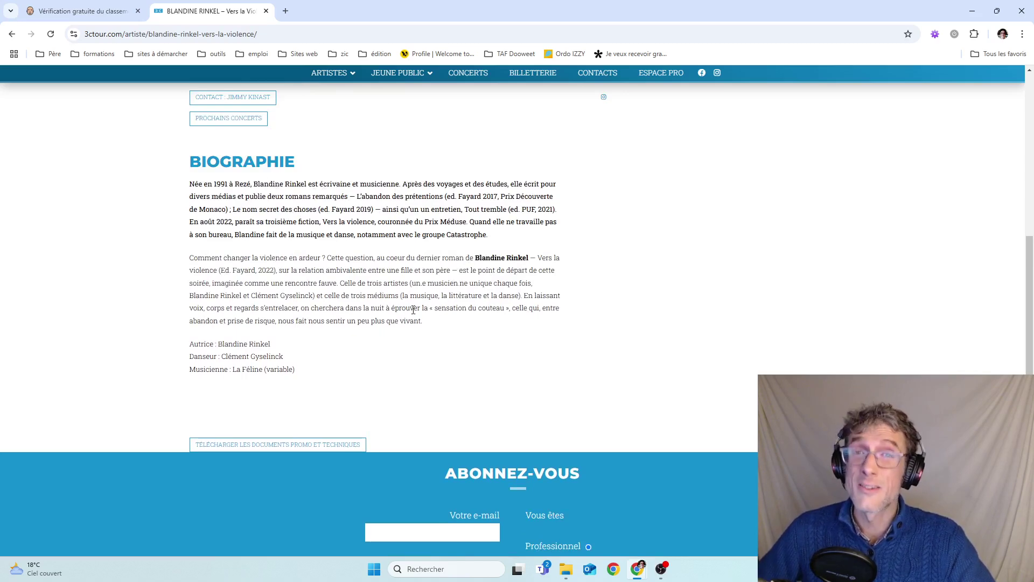
pyautogui.scroll(3, 384, 254)
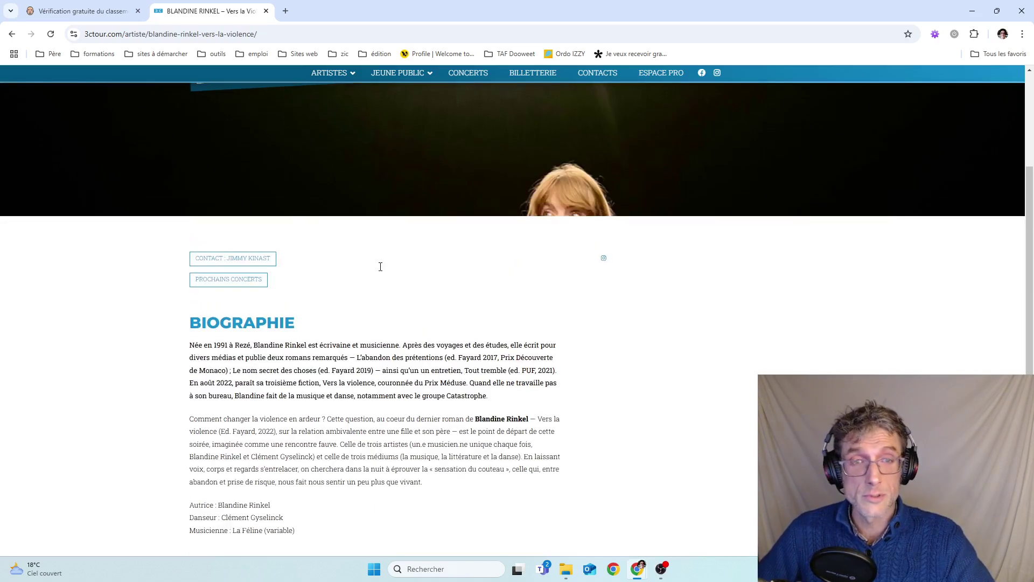
pyautogui.scroll(2, 315, 408)
pyautogui.scroll(-4, 316, 408)
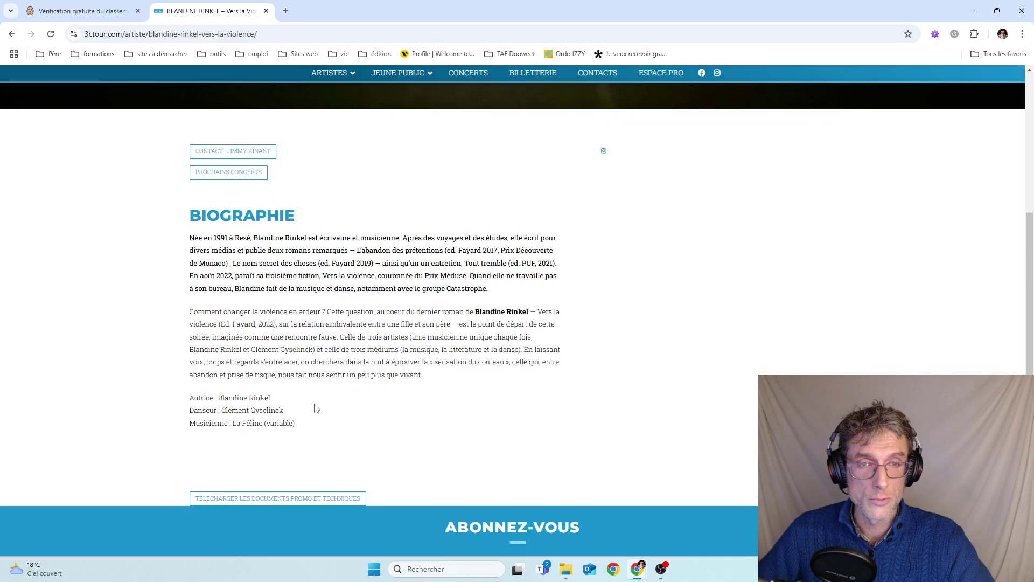
pyautogui.scroll(6, 488, 370)
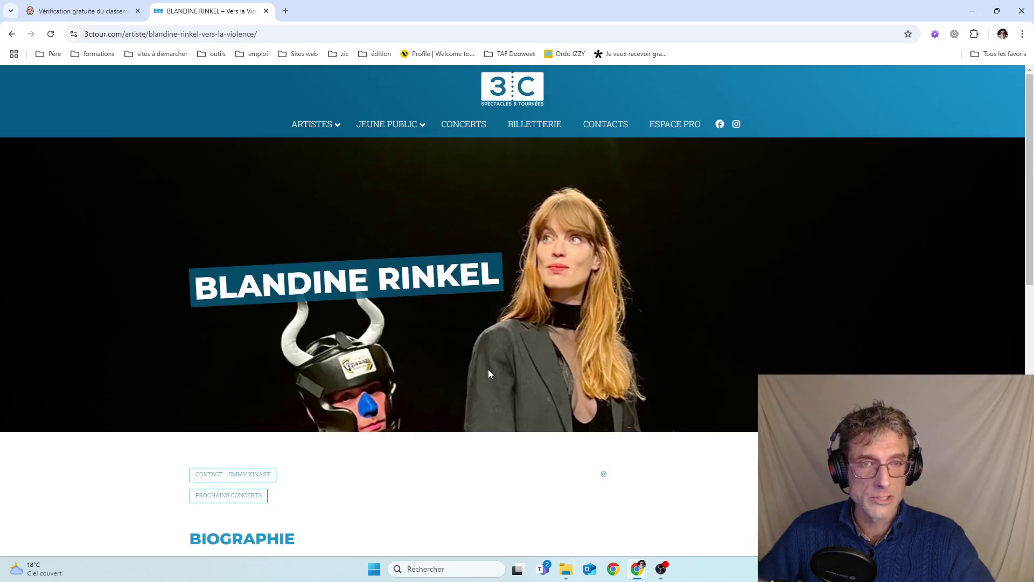
pyautogui.scroll(-7, 488, 372)
pyautogui.scroll(7, 513, 338)
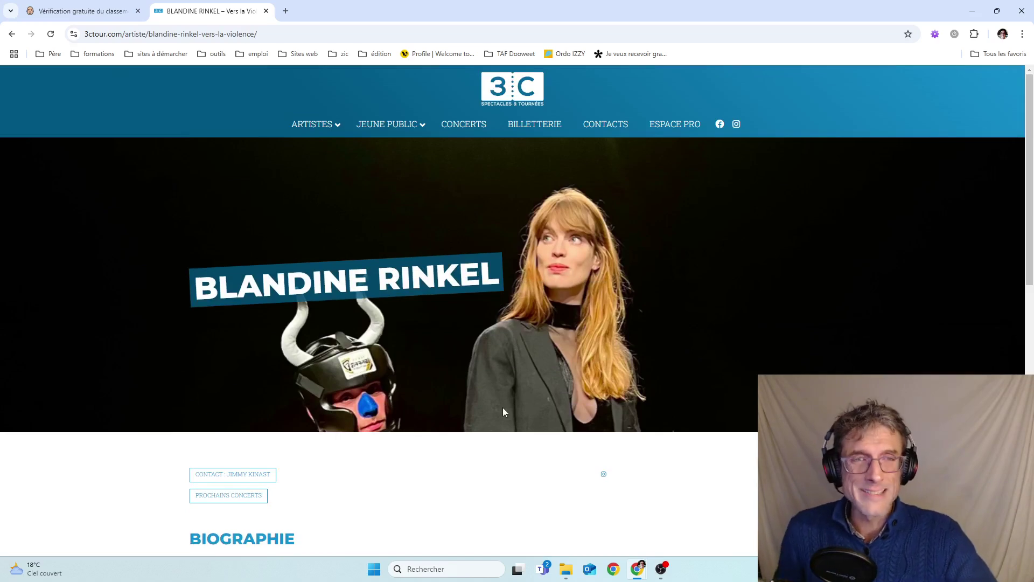
pyautogui.scroll(-7, 409, 275)
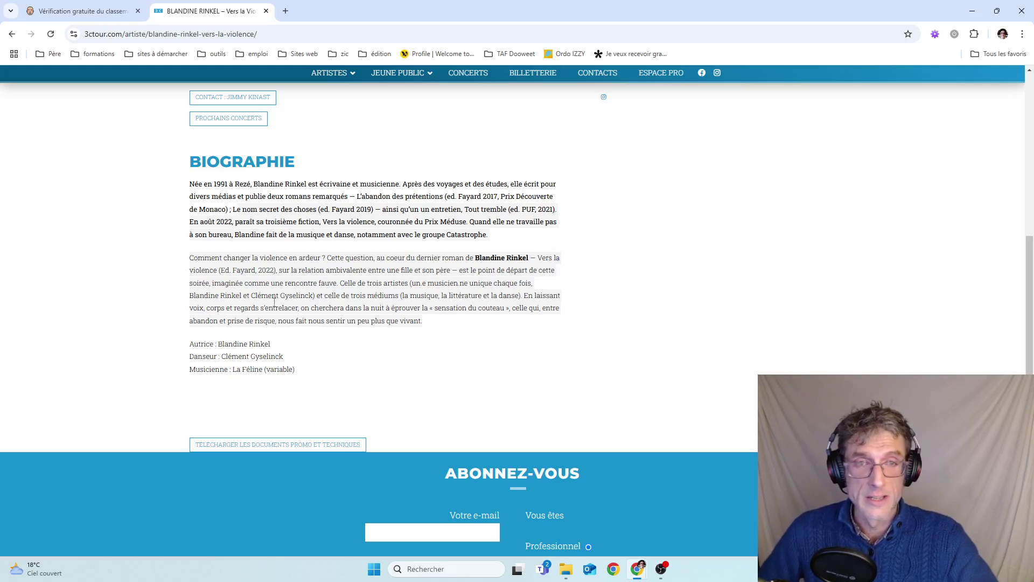
pyautogui.scroll(-4, 419, 310)
pyautogui.scroll(4, 420, 308)
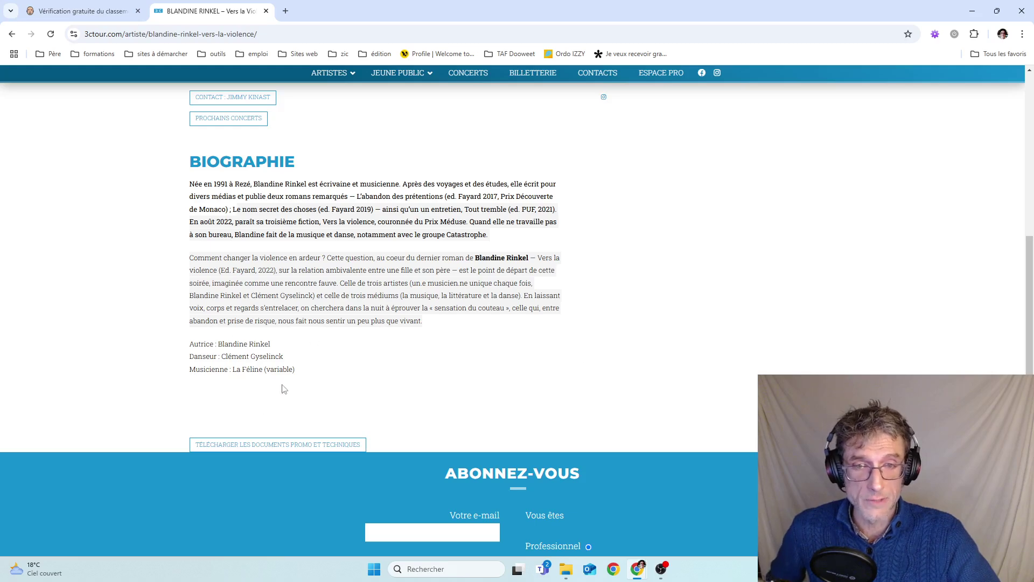
pyautogui.scroll(2, 393, 265)
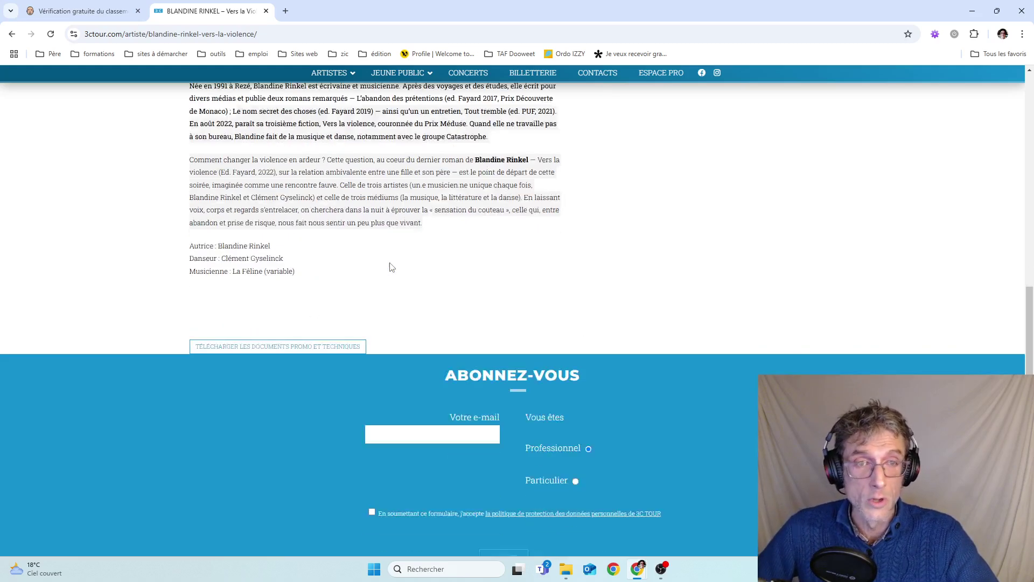
pyautogui.scroll(5, 561, 253)
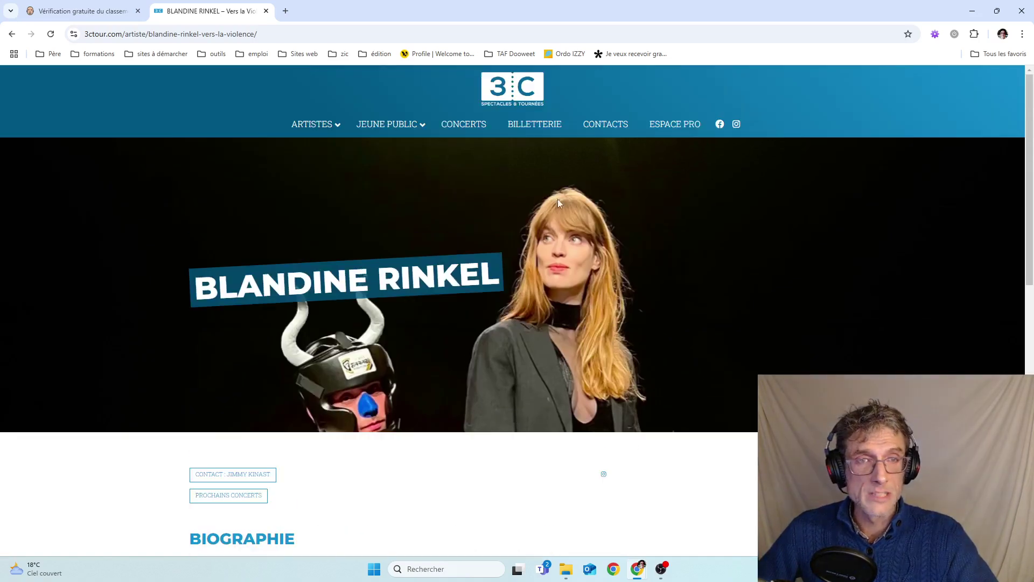
# Return to the Ubersuggest keyword rankings and open the artist page ranking for "ludwig von 88 concert"
pyautogui.click(76, 11)
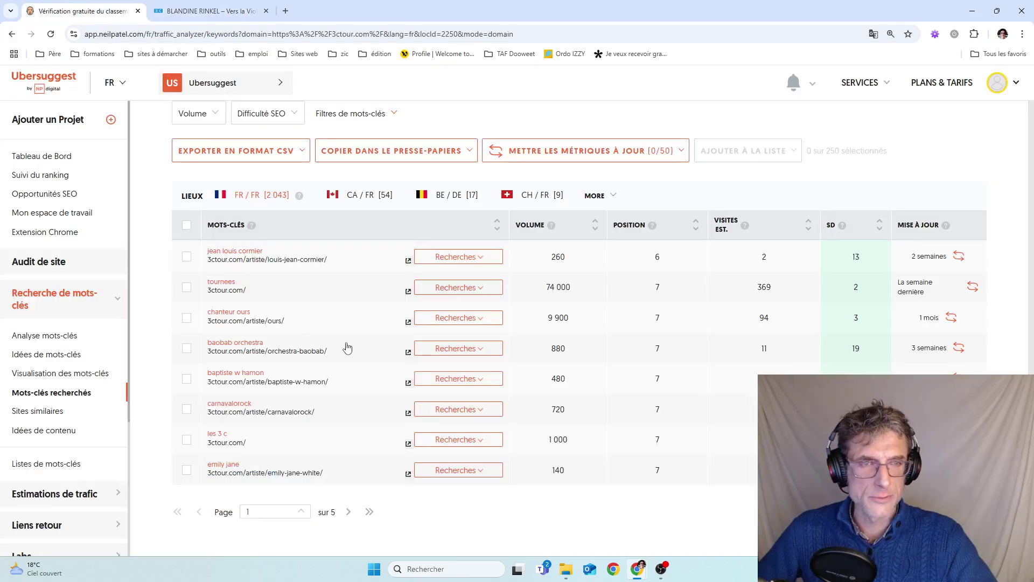
pyautogui.scroll(5, 347, 347)
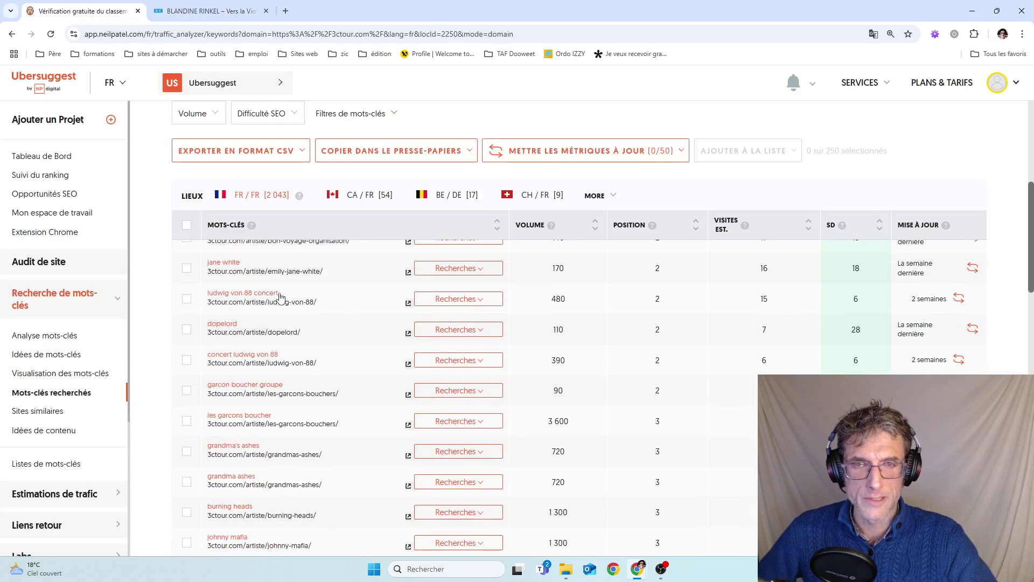
pyautogui.scroll(1, 259, 315)
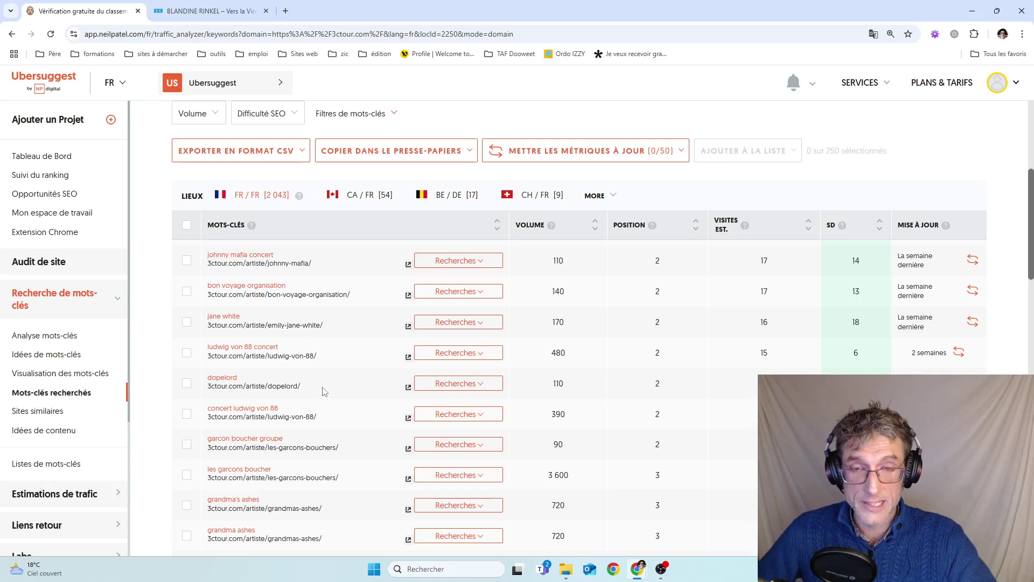
pyautogui.click(408, 356)
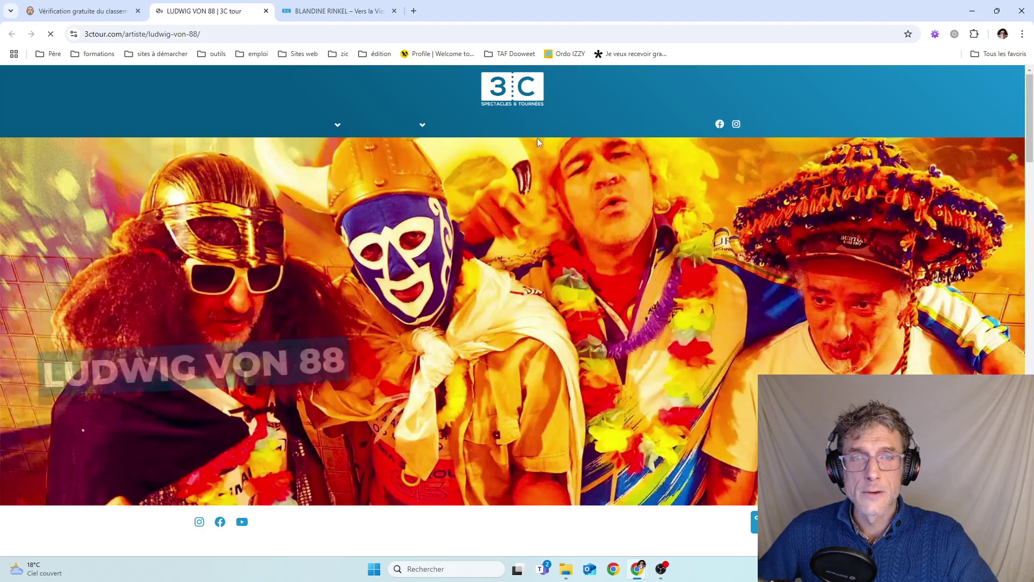
# Skim the Ludwig von 88 page from its banner and biography down to its concert dates
pyautogui.scroll(-8, 403, 255)
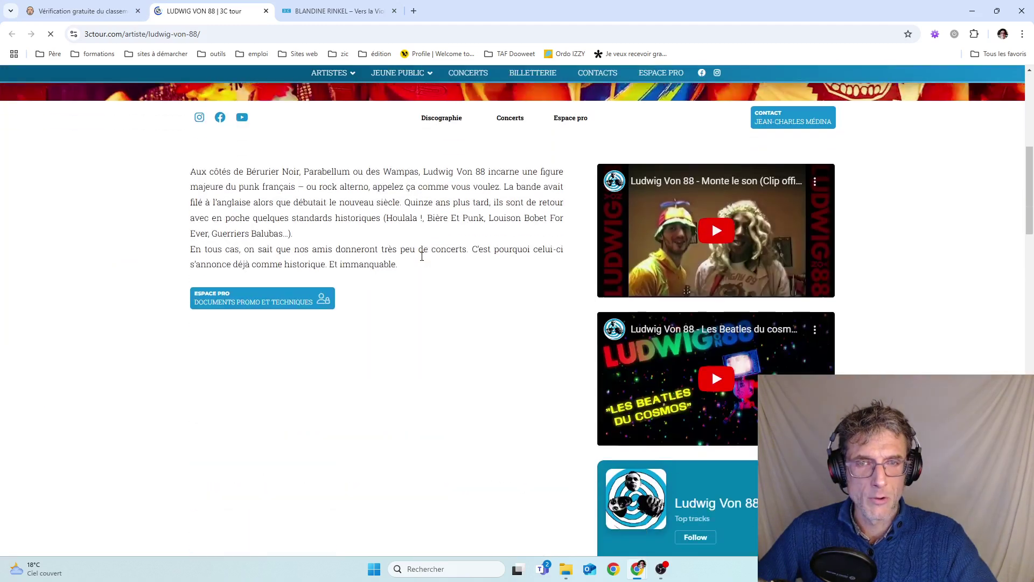
pyautogui.scroll(-1, 422, 257)
pyautogui.scroll(2, 423, 261)
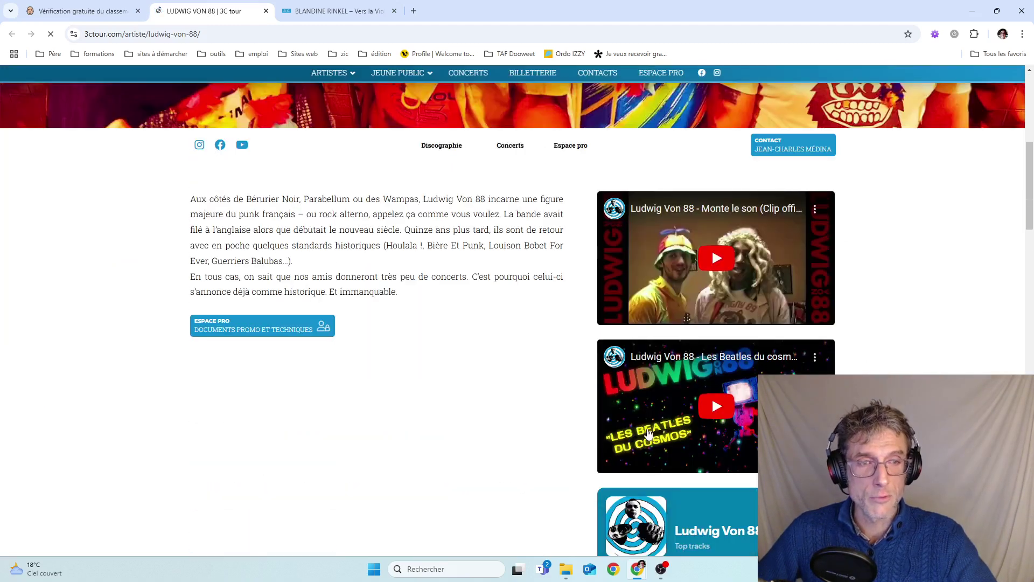
pyautogui.scroll(-11, 517, 299)
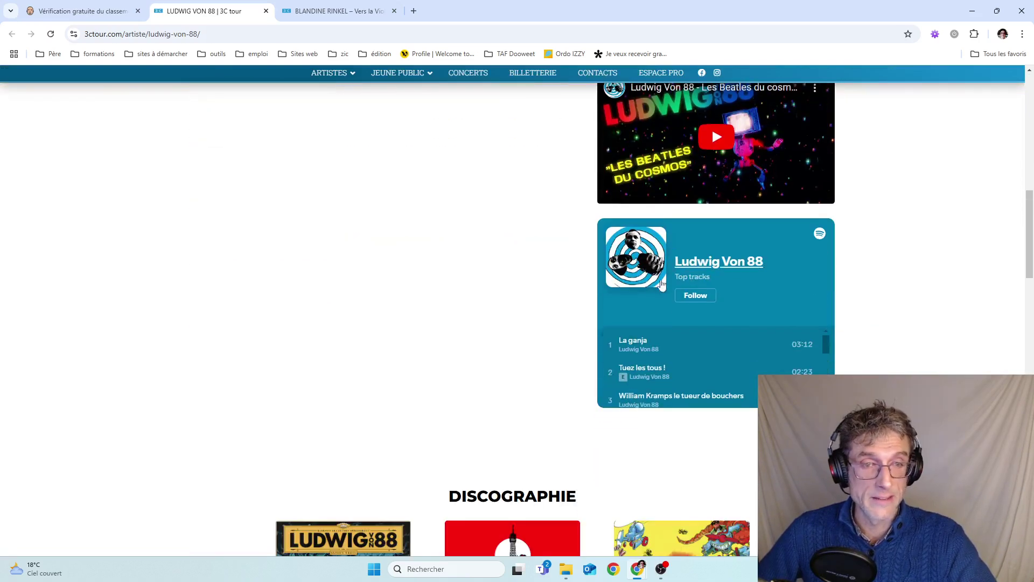
pyautogui.scroll(-5, 517, 303)
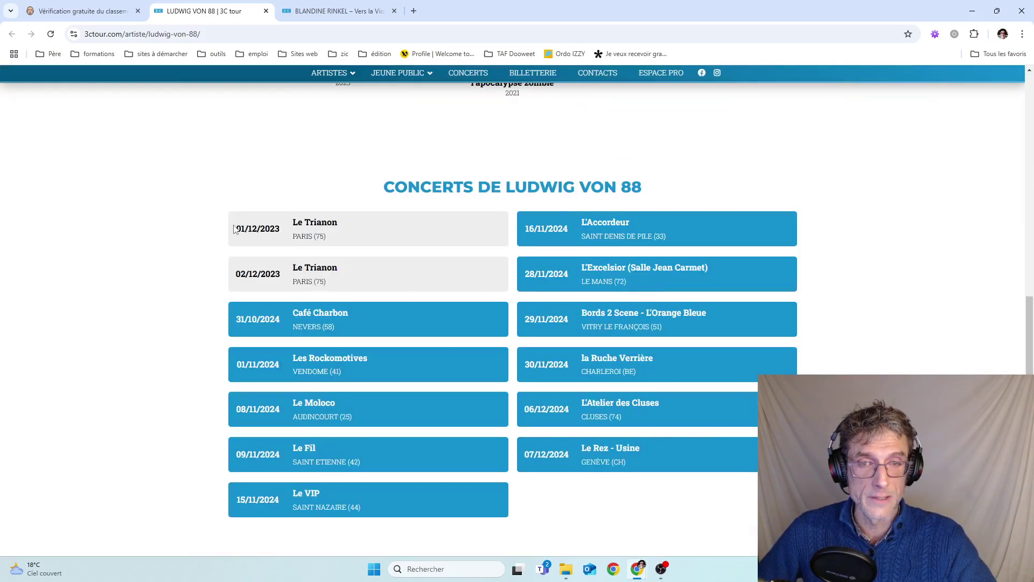
pyautogui.scroll(-2, 556, 379)
pyautogui.scroll(20, 458, 491)
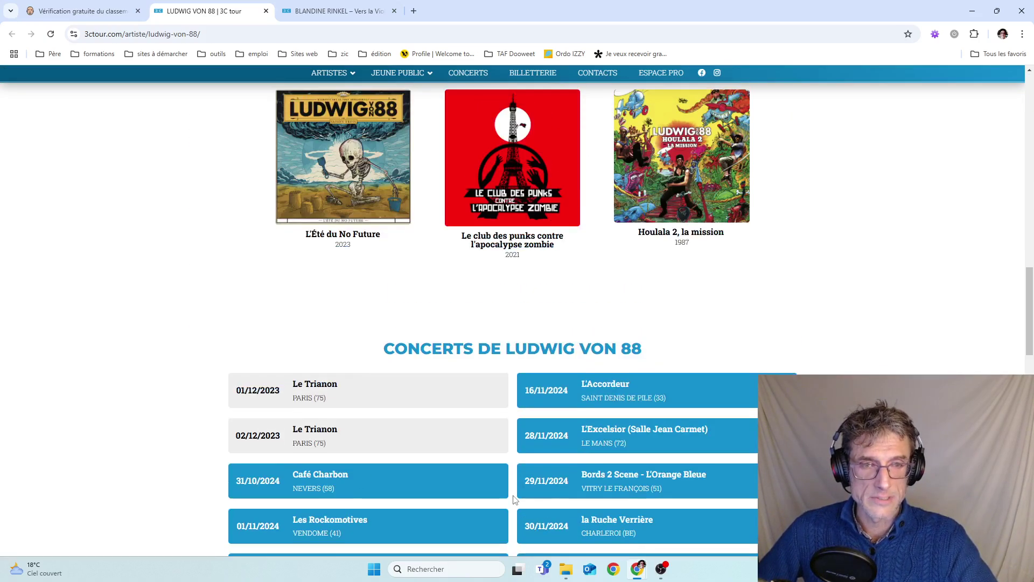
# Examine the page's biography, embedded videos, Spotify player and Discographie section
pyautogui.scroll(-6, 436, 477)
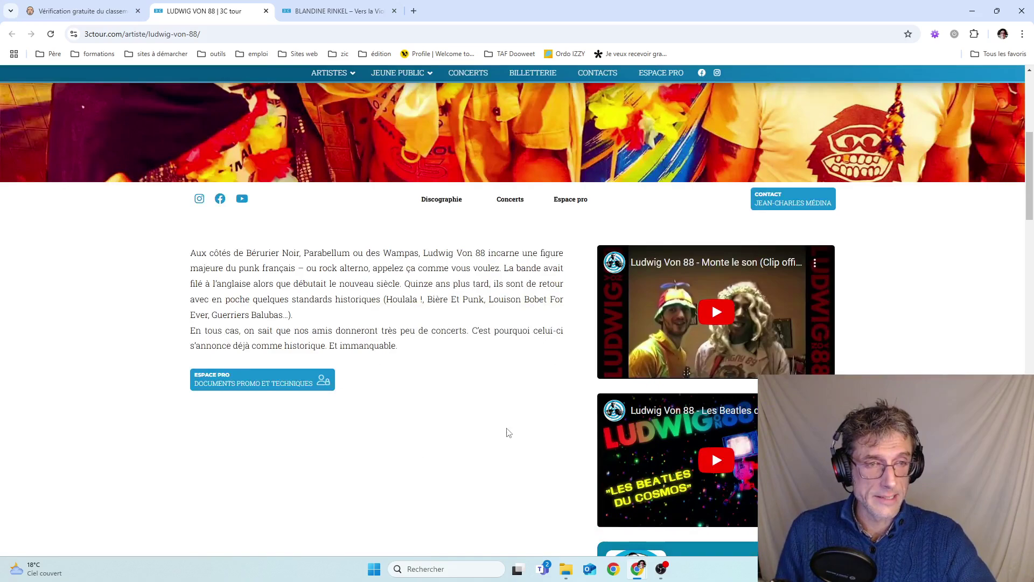
pyautogui.scroll(-4, 520, 410)
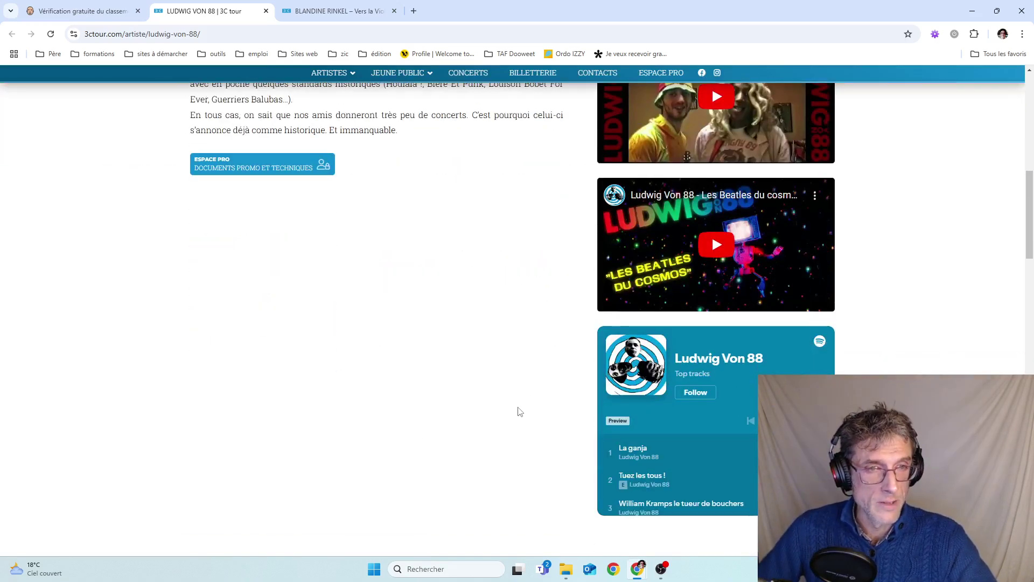
pyautogui.scroll(-3, 760, 285)
pyautogui.scroll(-4, 434, 353)
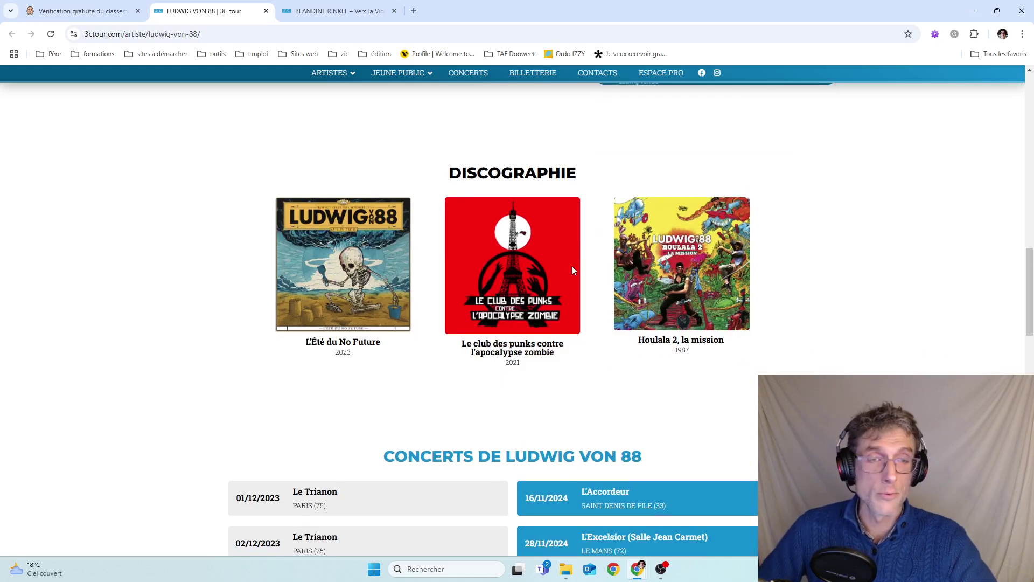
pyautogui.scroll(-1, 298, 334)
pyautogui.scroll(-1, 298, 334)
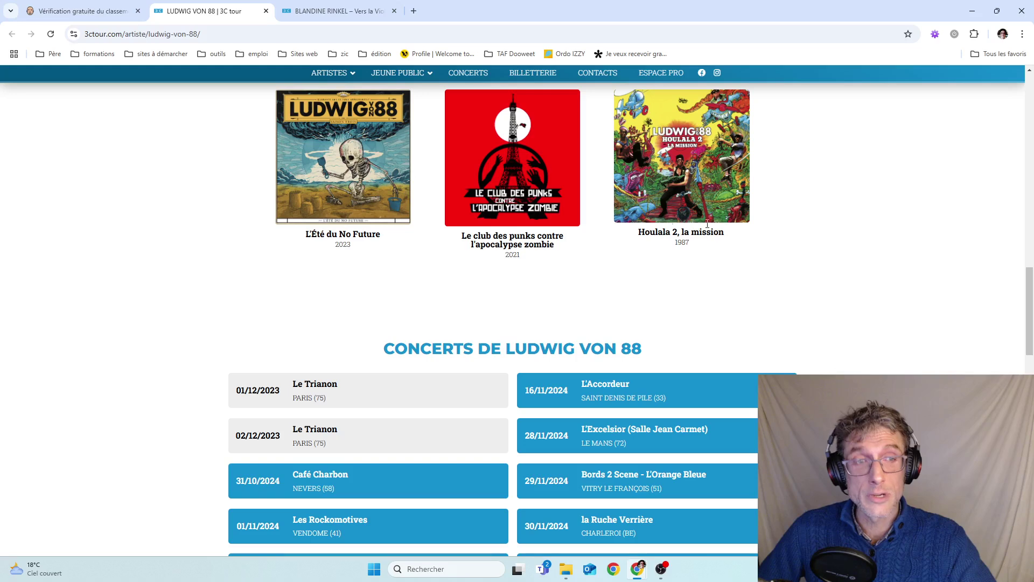
# Examine the Concerts de Ludwig von 88 dates, highlighting the Café Charbon venue name and clearing the highlight
pyautogui.scroll(-4, 627, 303)
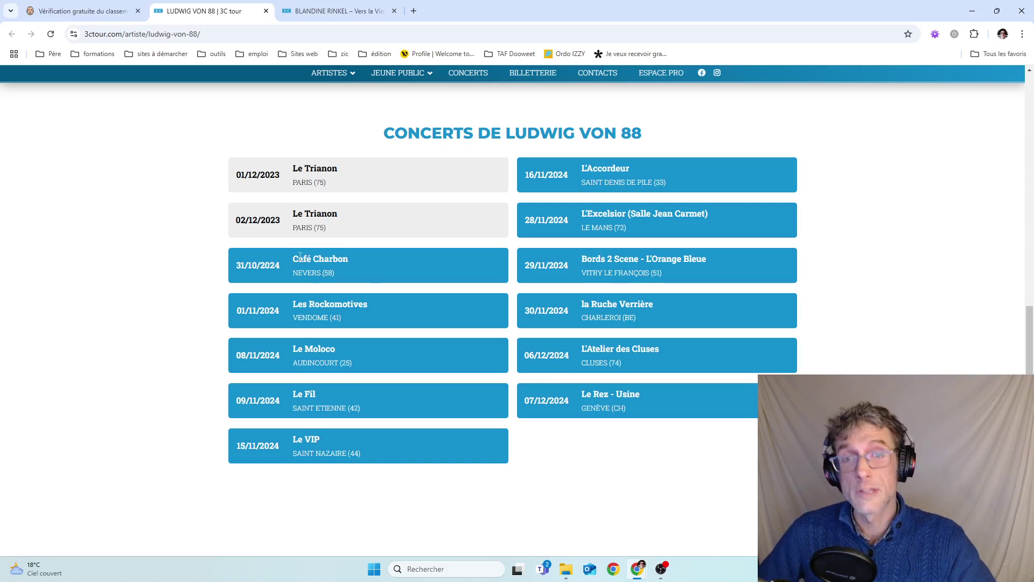
pyautogui.moveTo(296, 256); pyautogui.dragTo(344, 263)
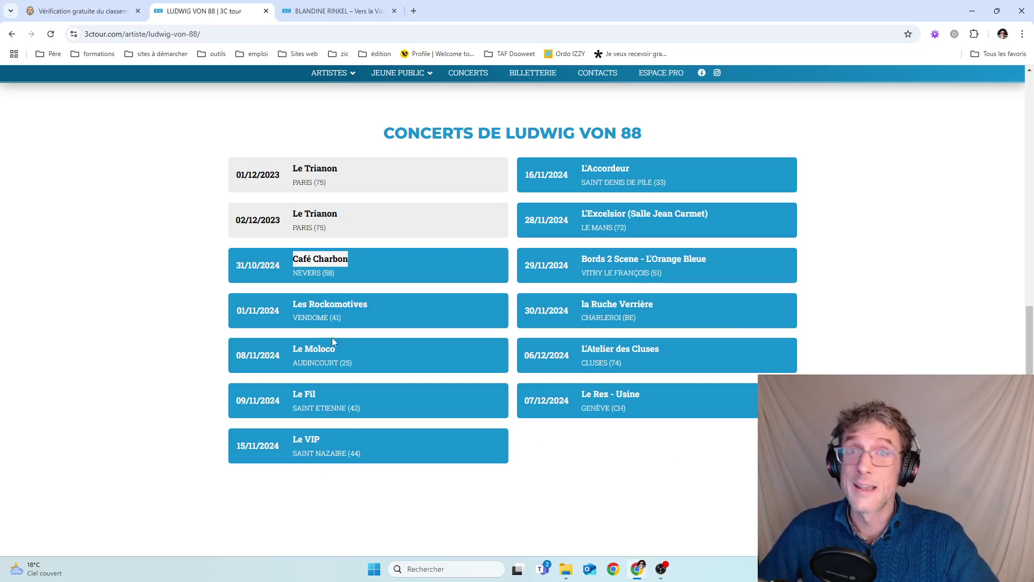
pyautogui.click(422, 279)
# Examine the booking contact block and the grid of other artists managed by the same contact
pyautogui.scroll(-6, 441, 383)
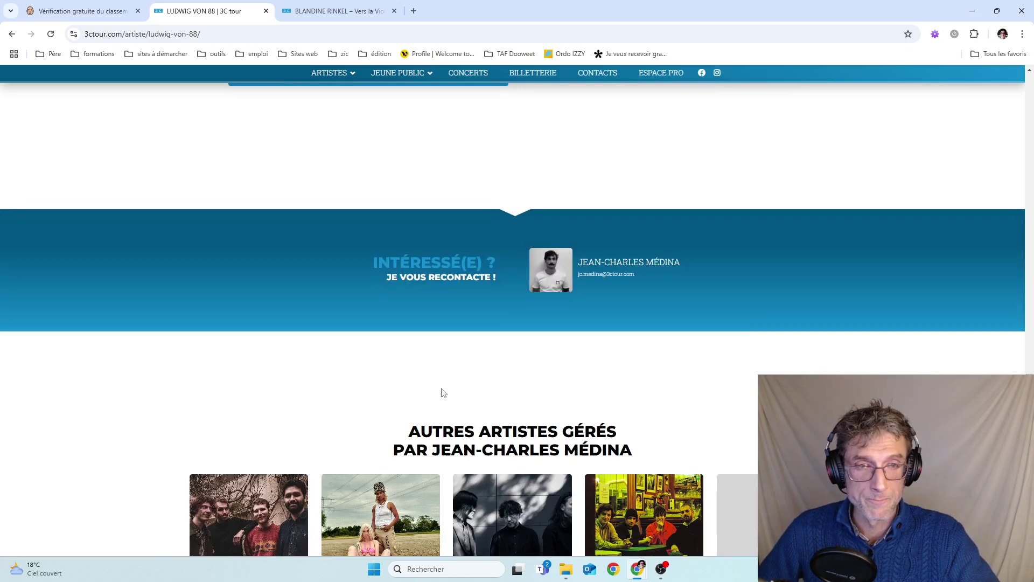
pyautogui.scroll(-5, 443, 411)
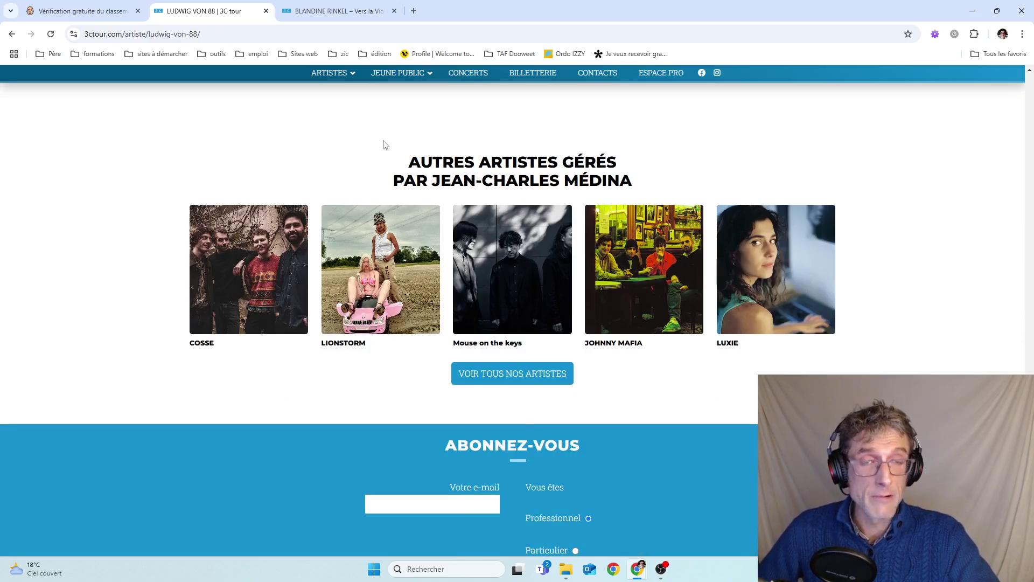
pyautogui.scroll(5, 623, 300)
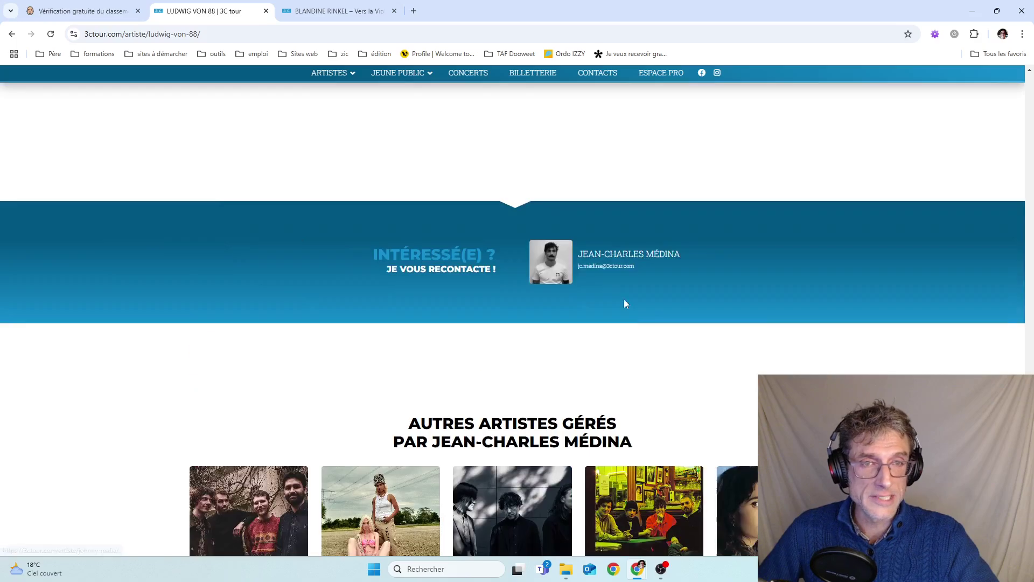
pyautogui.scroll(10, 341, 217)
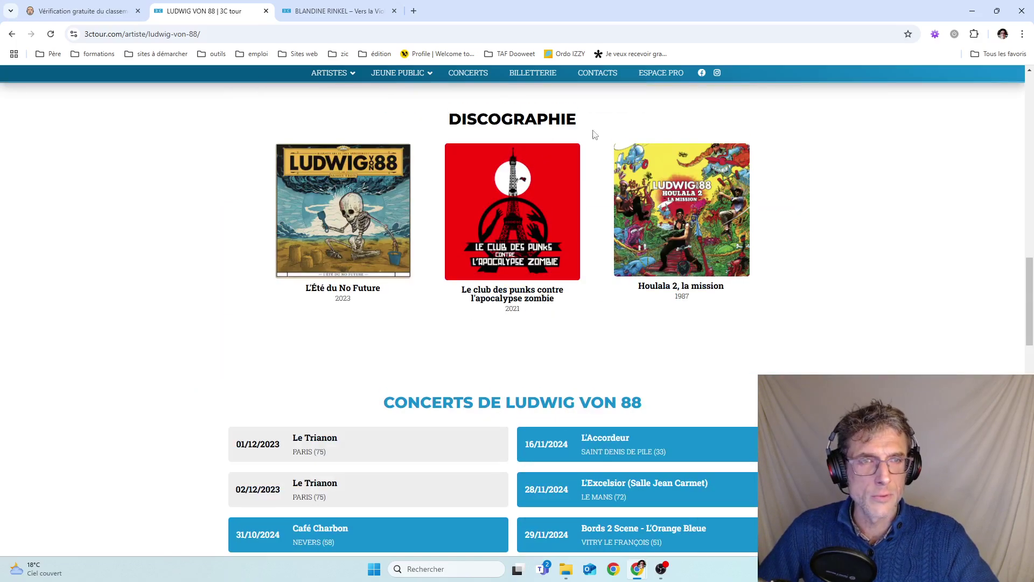
pyautogui.scroll(15, 606, 289)
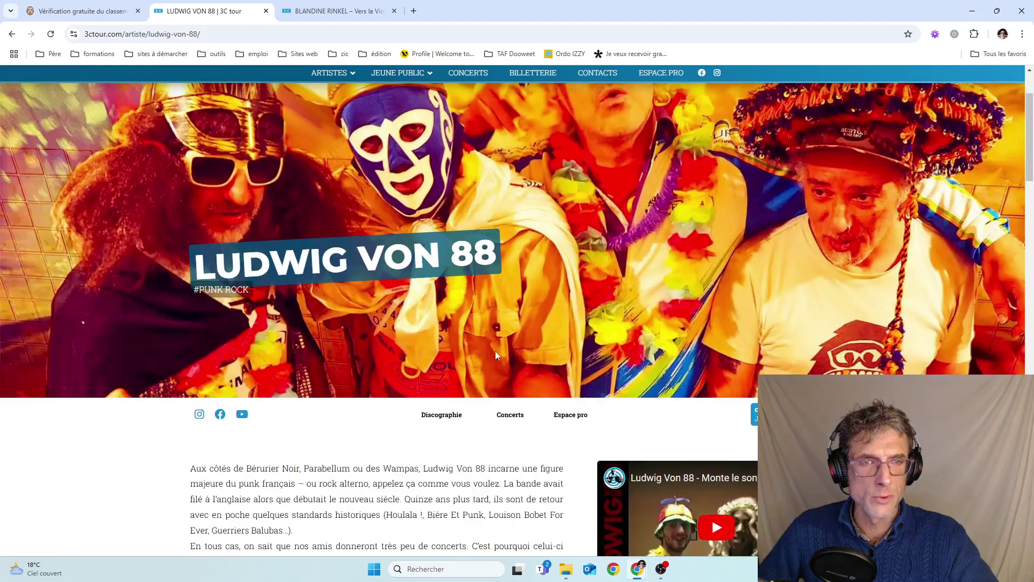
pyautogui.scroll(-8, 522, 347)
pyautogui.scroll(-10, 476, 366)
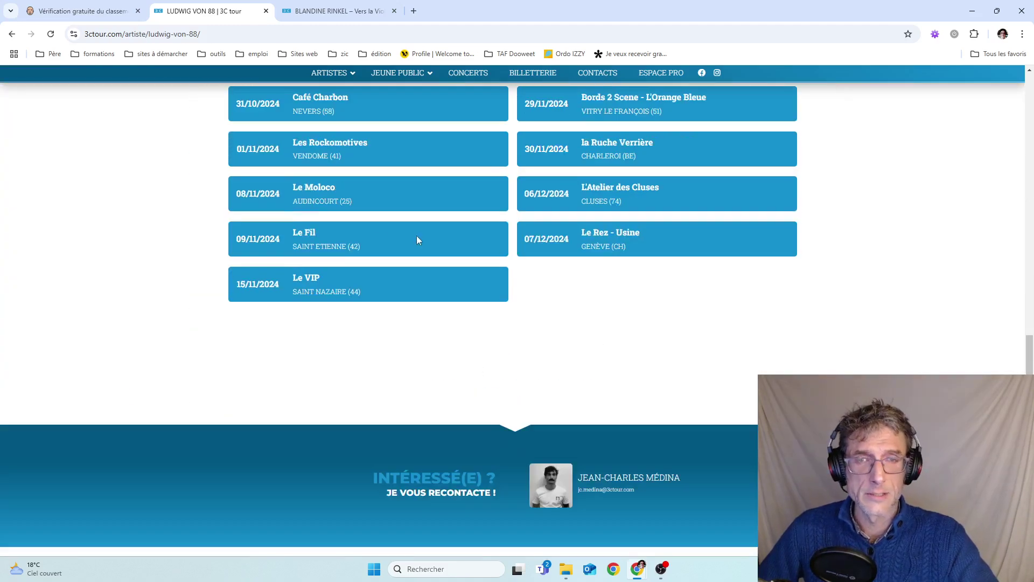
pyautogui.scroll(-3, 503, 334)
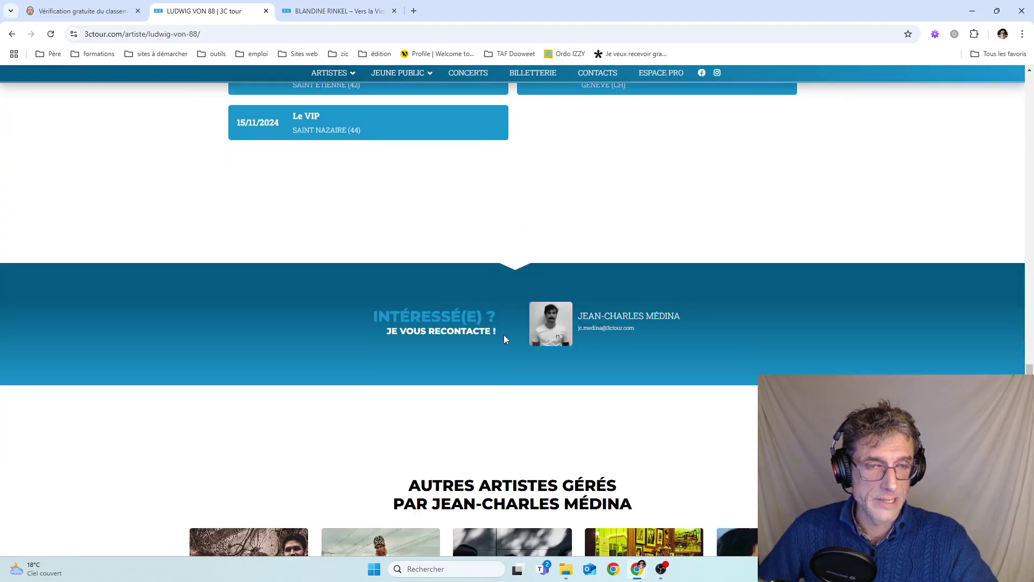
pyautogui.scroll(-6, 503, 335)
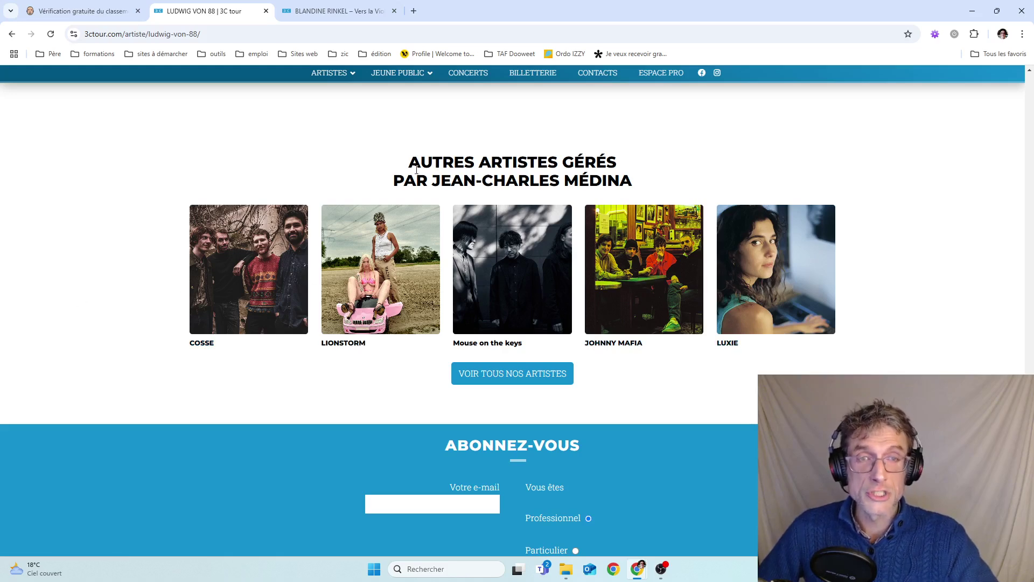
pyautogui.scroll(4, 617, 189)
pyautogui.scroll(-4, 482, 307)
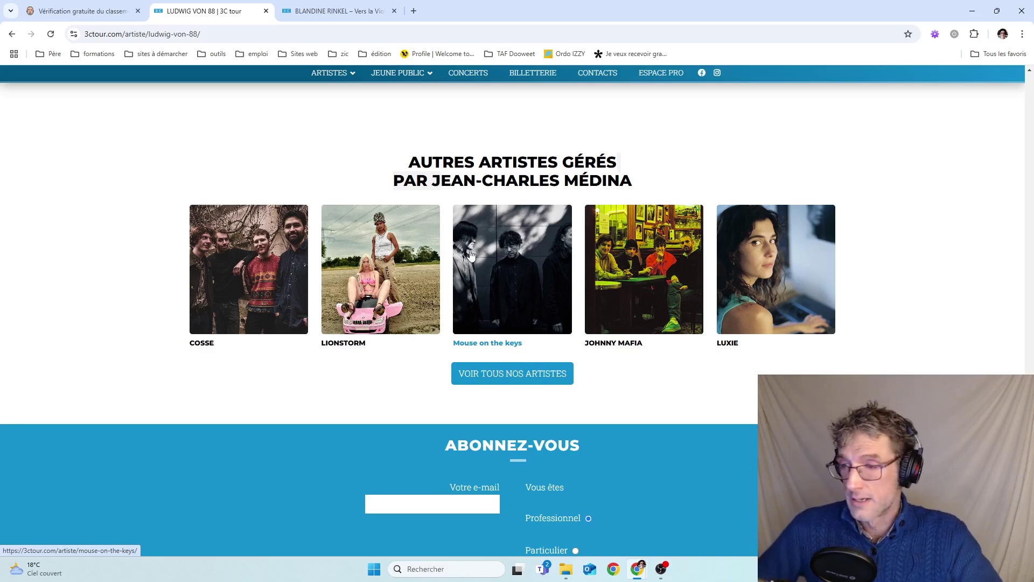
# Compare the discography and concert sections with the related-artists grid and the newsletter form
pyautogui.scroll(15, 453, 254)
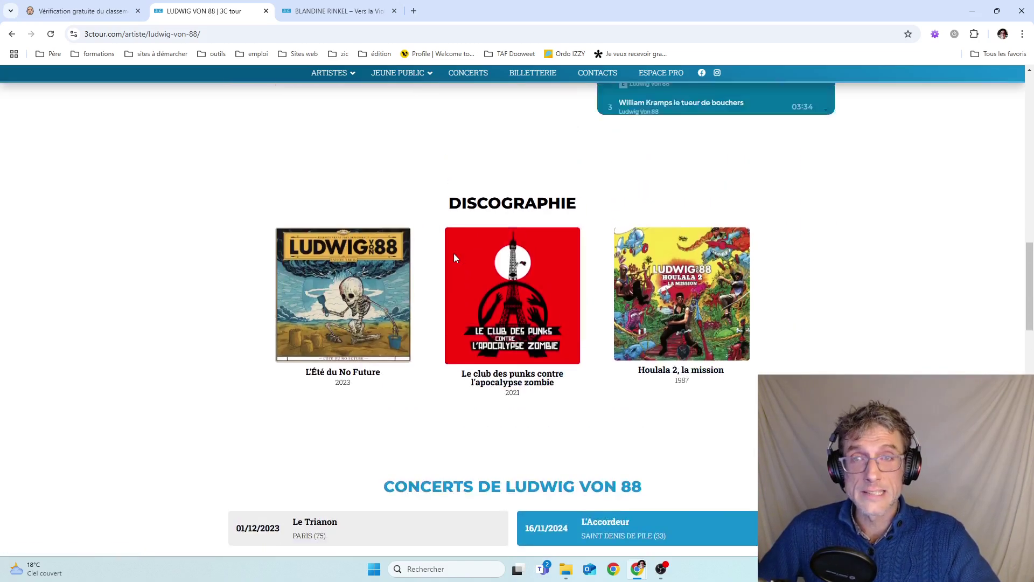
pyautogui.scroll(-12, 385, 318)
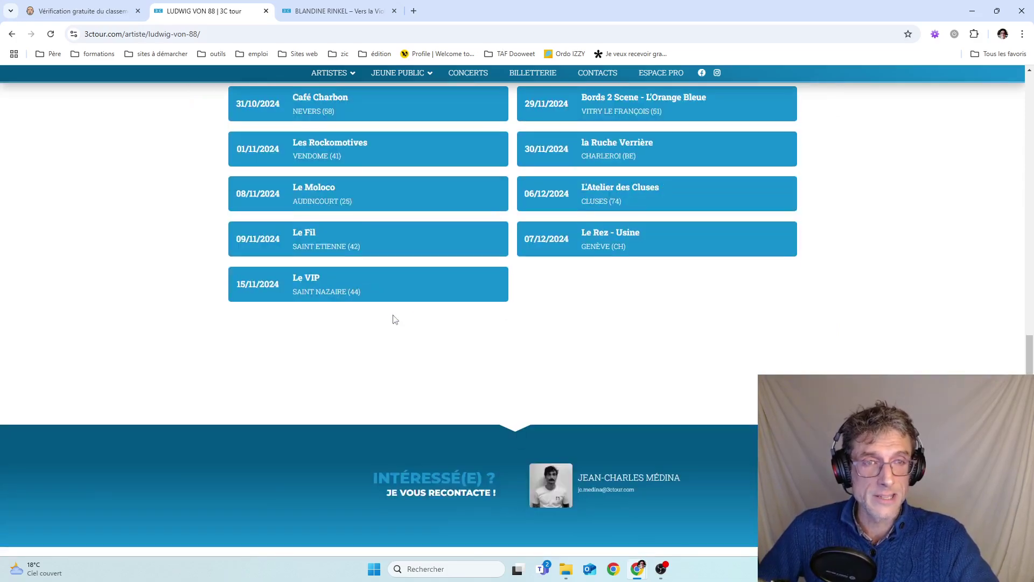
pyautogui.scroll(-3, 418, 308)
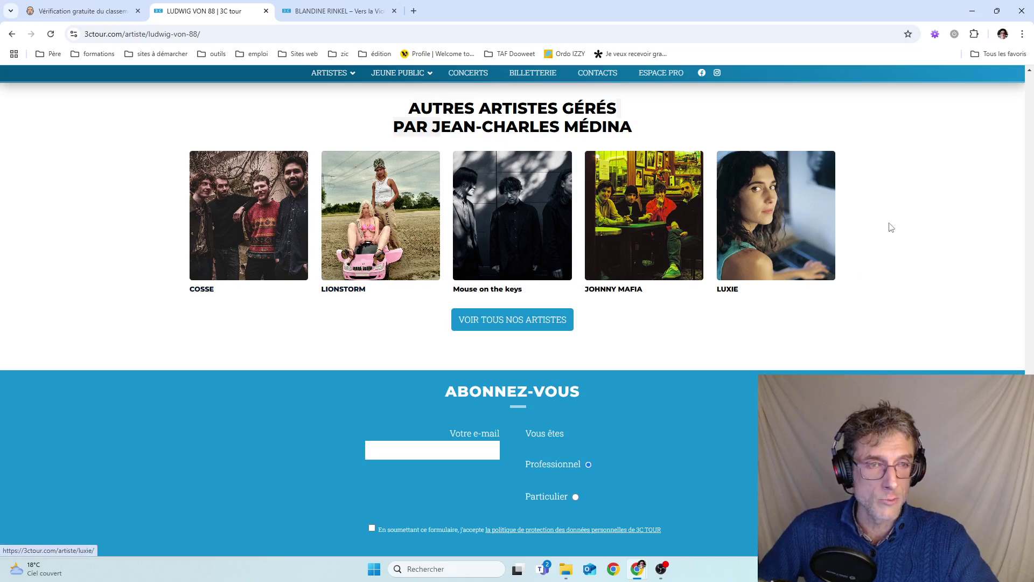
pyautogui.scroll(10, 508, 351)
pyautogui.scroll(-11, 554, 392)
pyautogui.scroll(3, 558, 393)
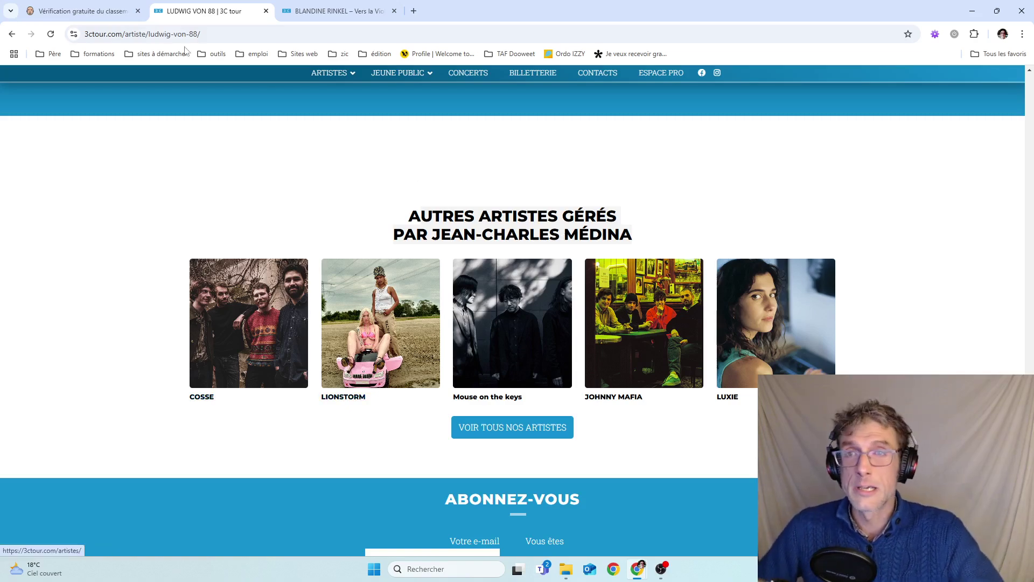
# Review the whole Ludwig von 88 page again, from the banner title to the links to other artists
pyautogui.scroll(15, 531, 223)
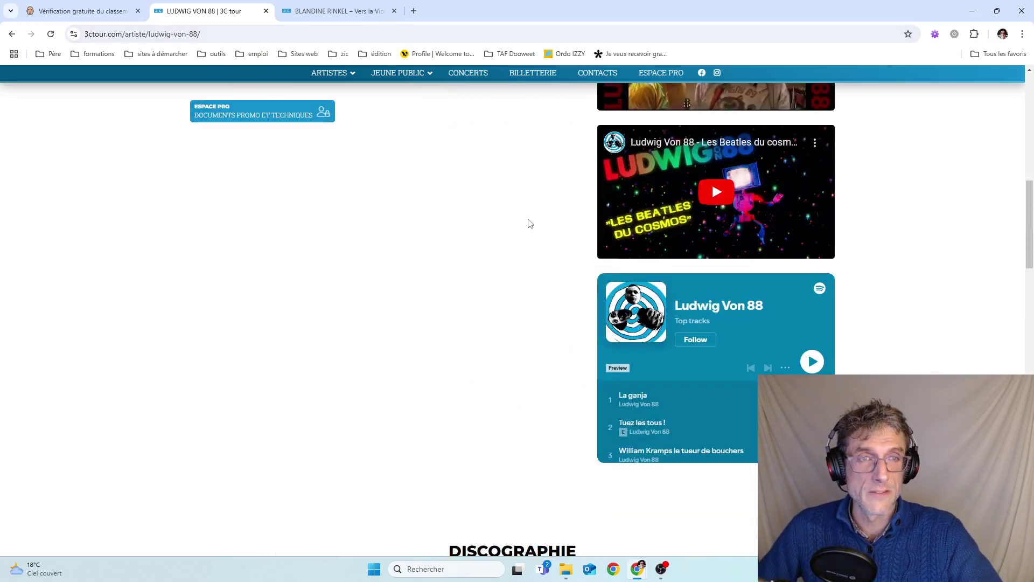
pyautogui.scroll(10, 529, 222)
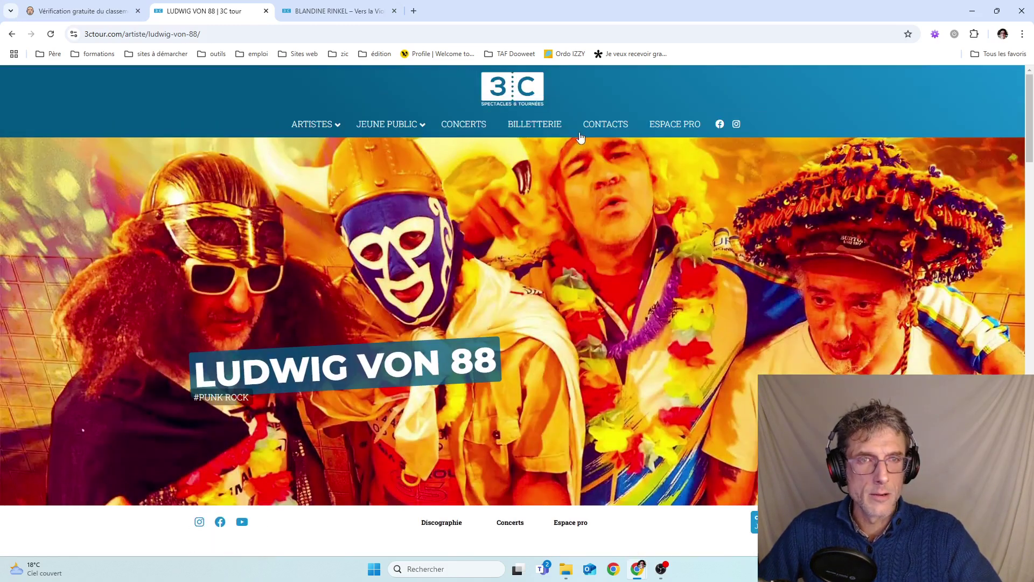
pyautogui.scroll(-10, 399, 368)
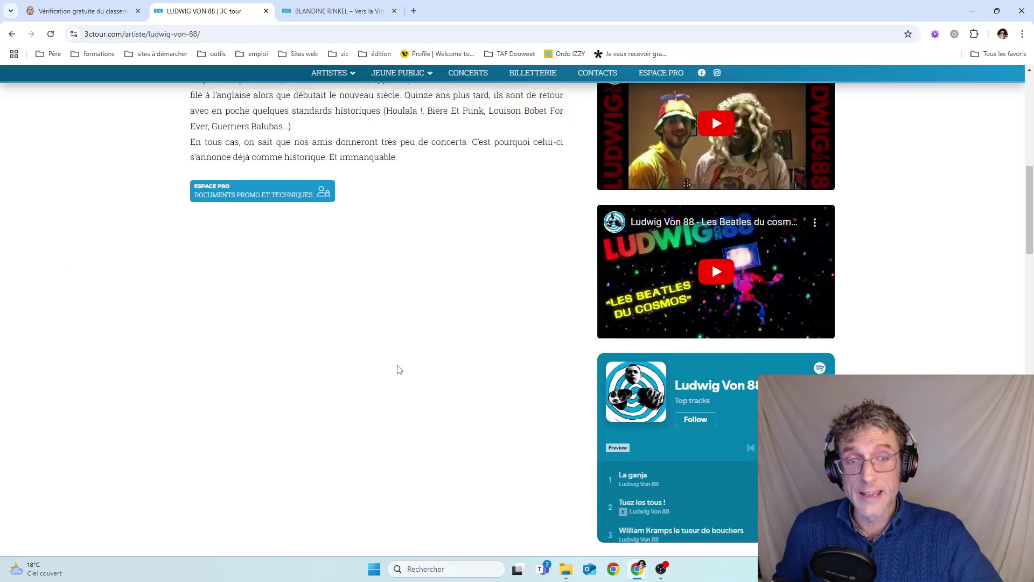
pyautogui.scroll(8, 399, 368)
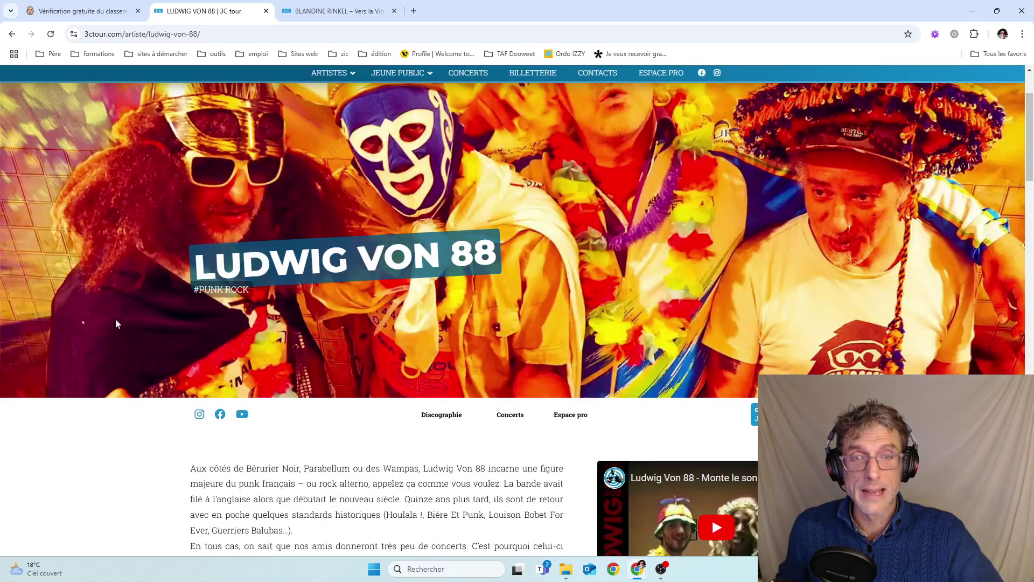
pyautogui.scroll(-20, 329, 502)
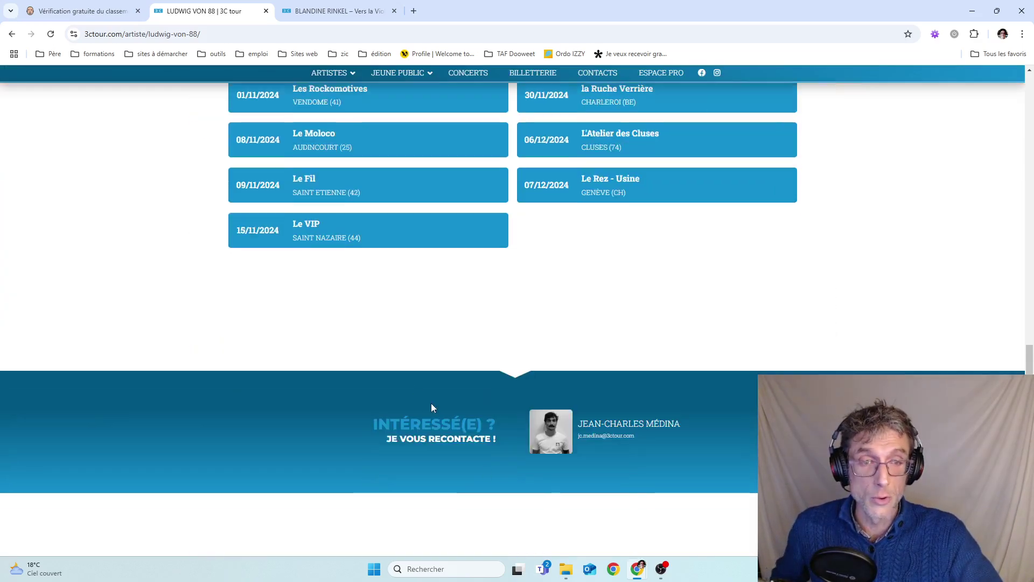
pyautogui.scroll(-6, 485, 377)
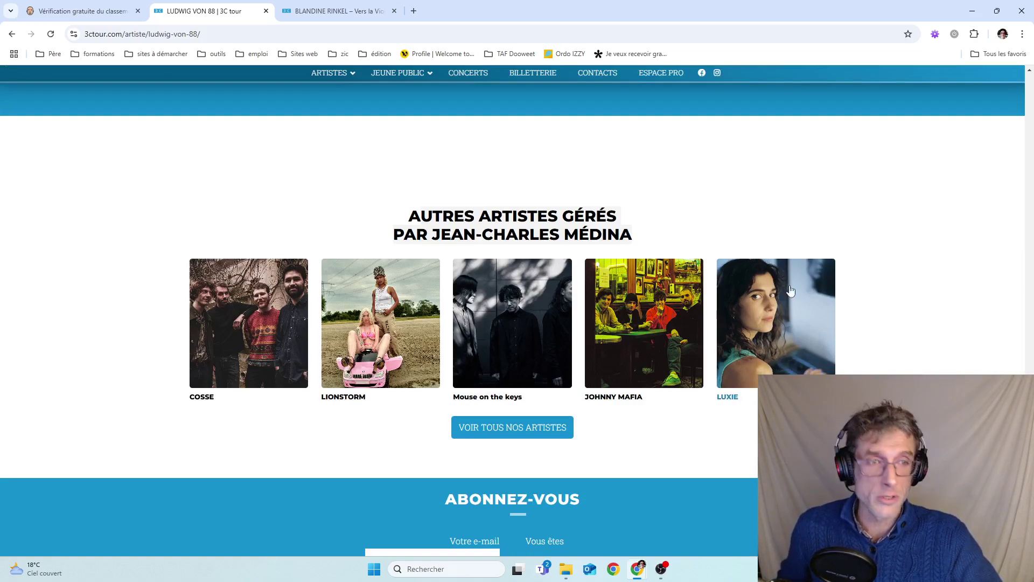
pyautogui.scroll(15, 526, 365)
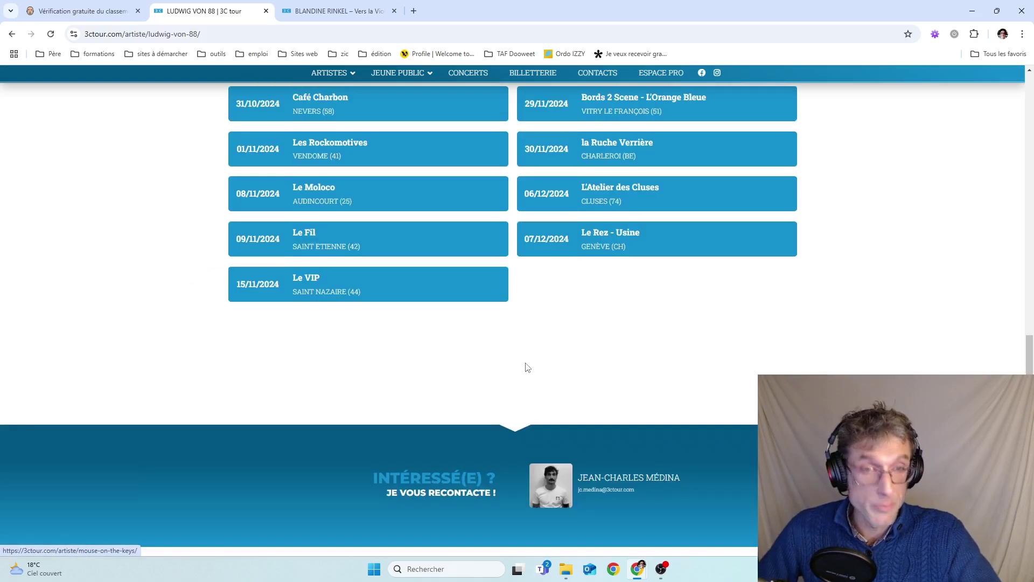
# Open the site's Billetterie page to view the online ticketing offer, and return to the Ludwig von 88 page
pyautogui.scroll(10, 527, 365)
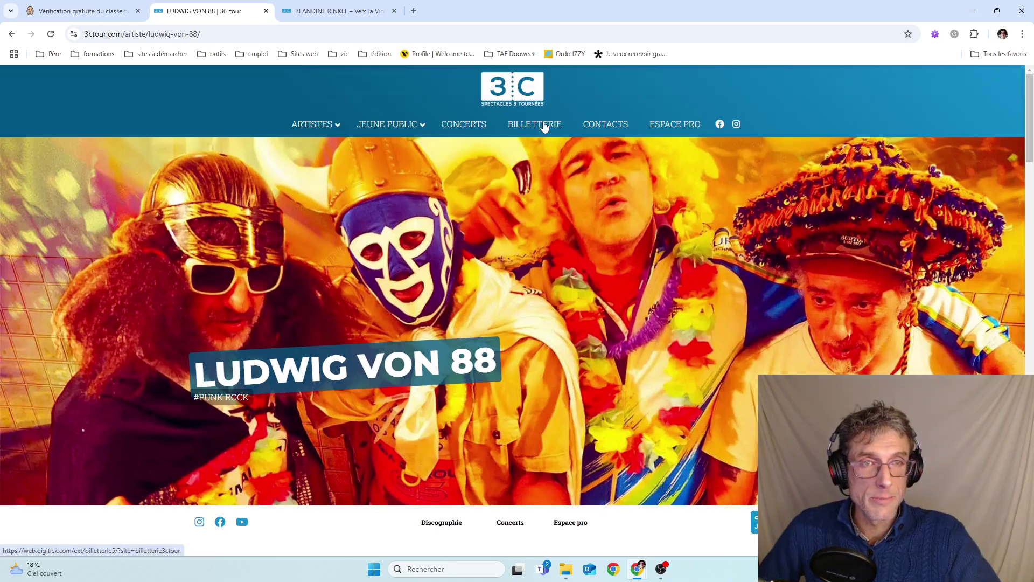
pyautogui.click(544, 126)
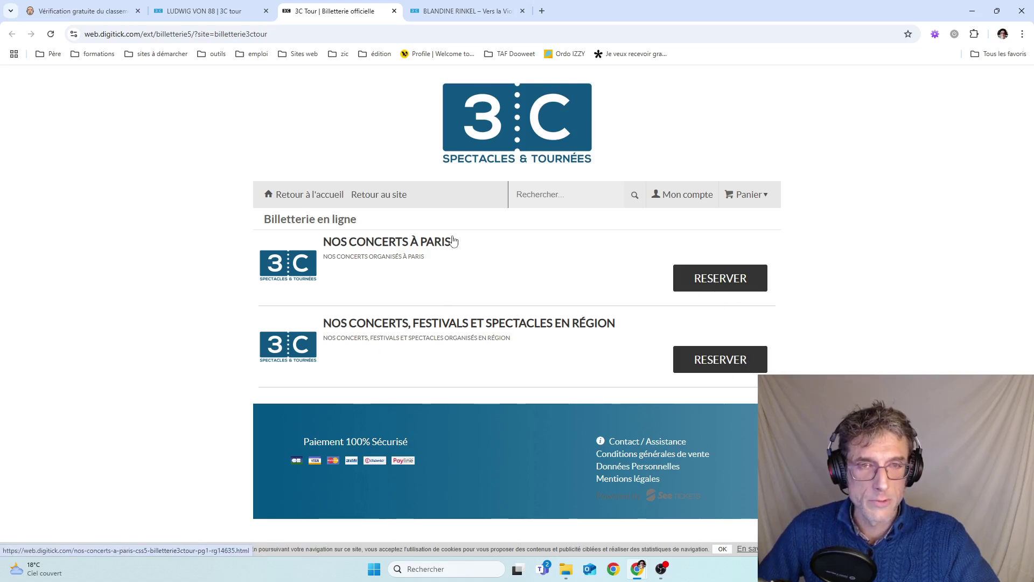
pyautogui.click(223, 13)
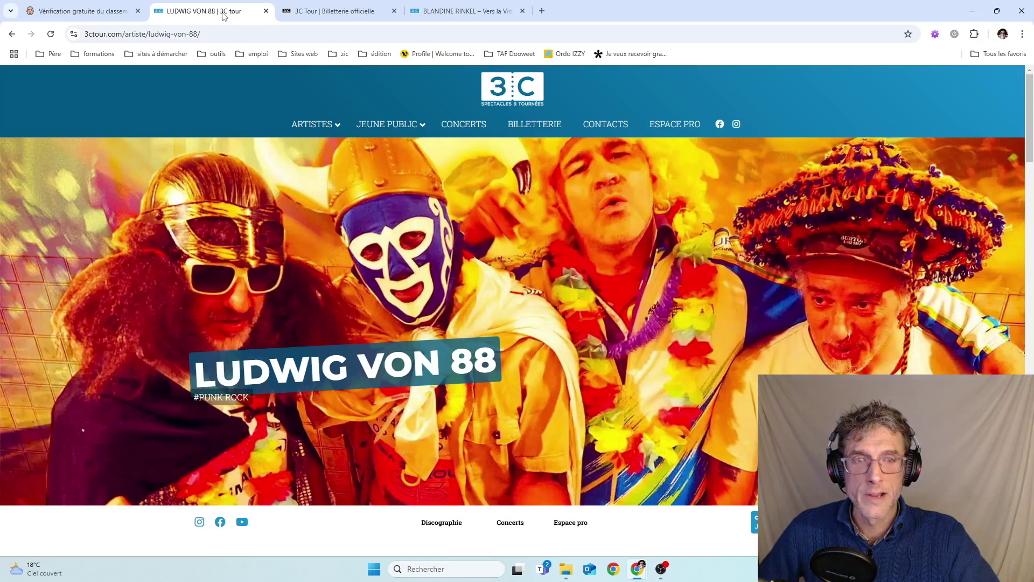
# Examine how the Ludwig von 88 page leads from its banner, navigation and biography to the discography and concert dates
pyautogui.scroll(-7, 455, 323)
pyautogui.scroll(4, 388, 345)
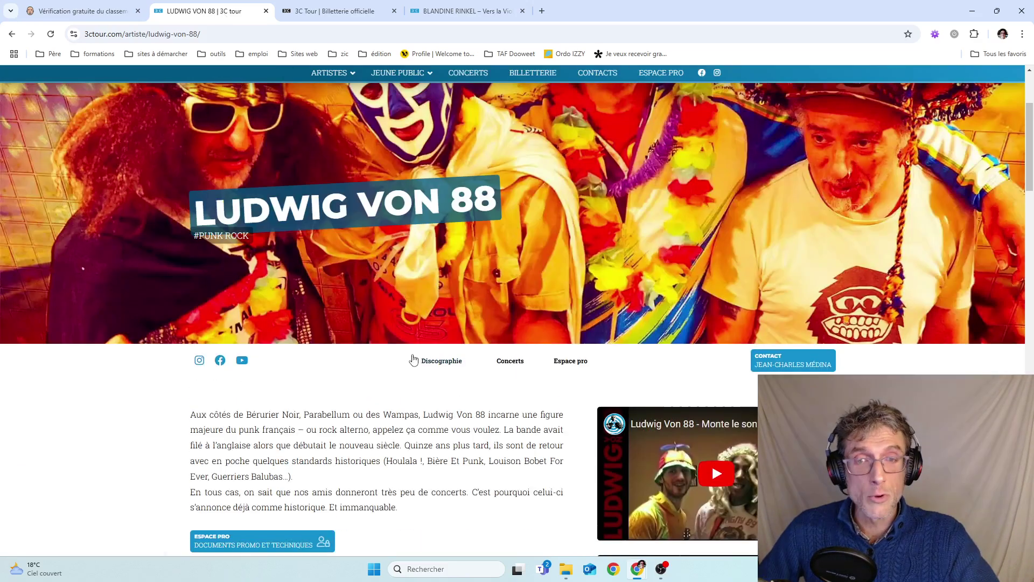
pyautogui.scroll(3, 527, 397)
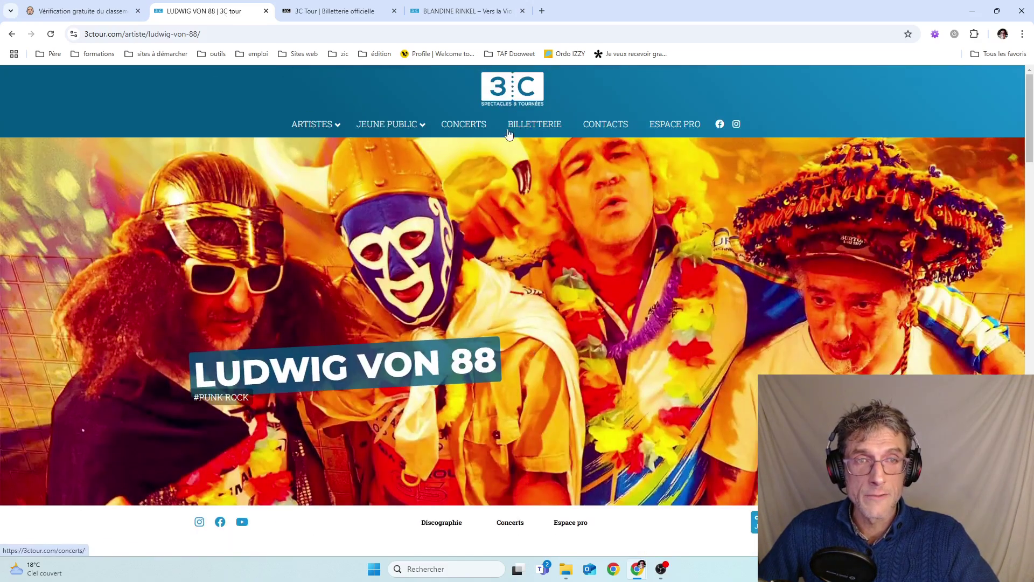
pyautogui.scroll(-10, 533, 147)
pyautogui.scroll(10, 473, 305)
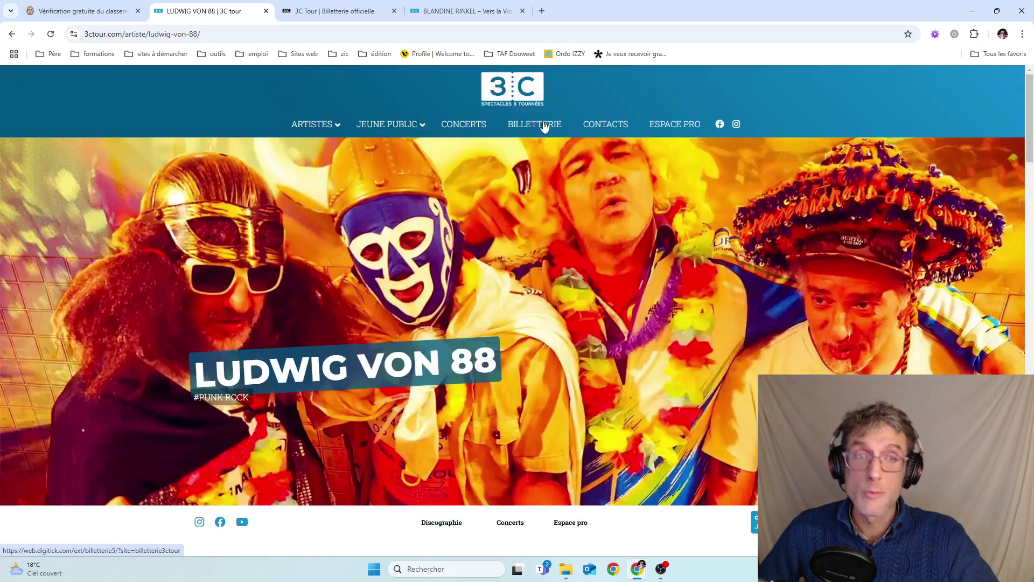
pyautogui.scroll(-10, 466, 464)
pyautogui.scroll(-5, 470, 517)
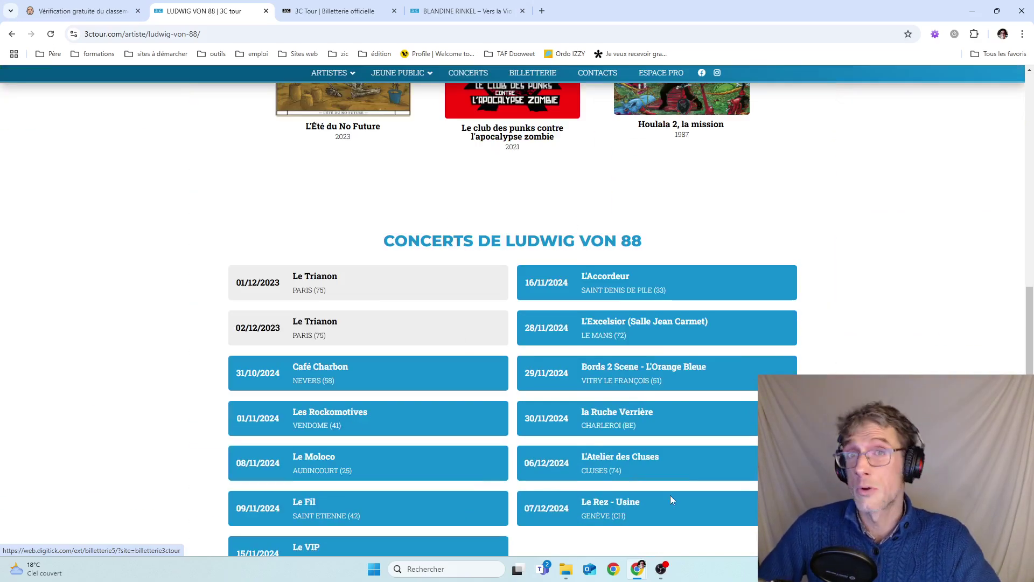
pyautogui.scroll(15, 560, 345)
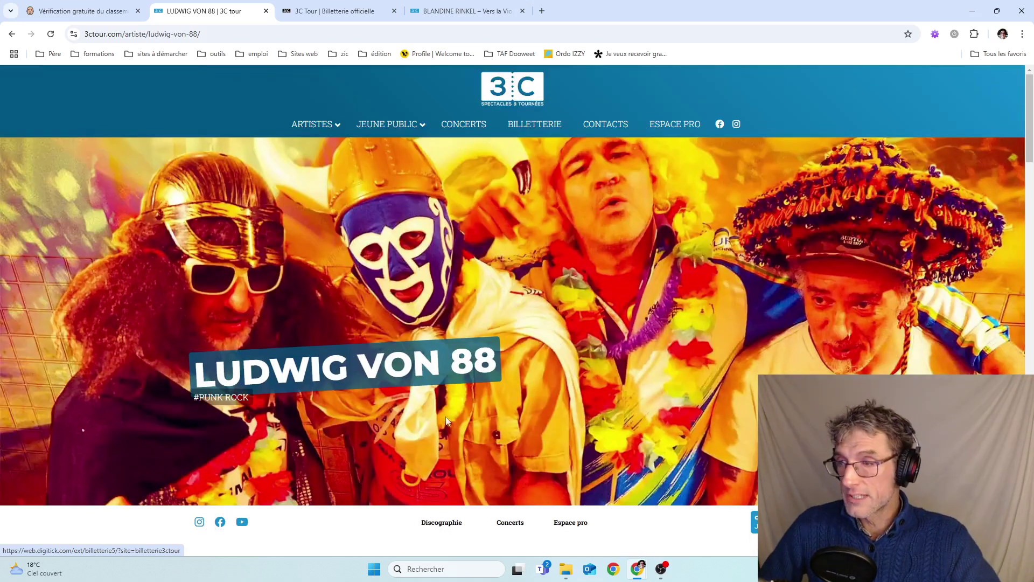